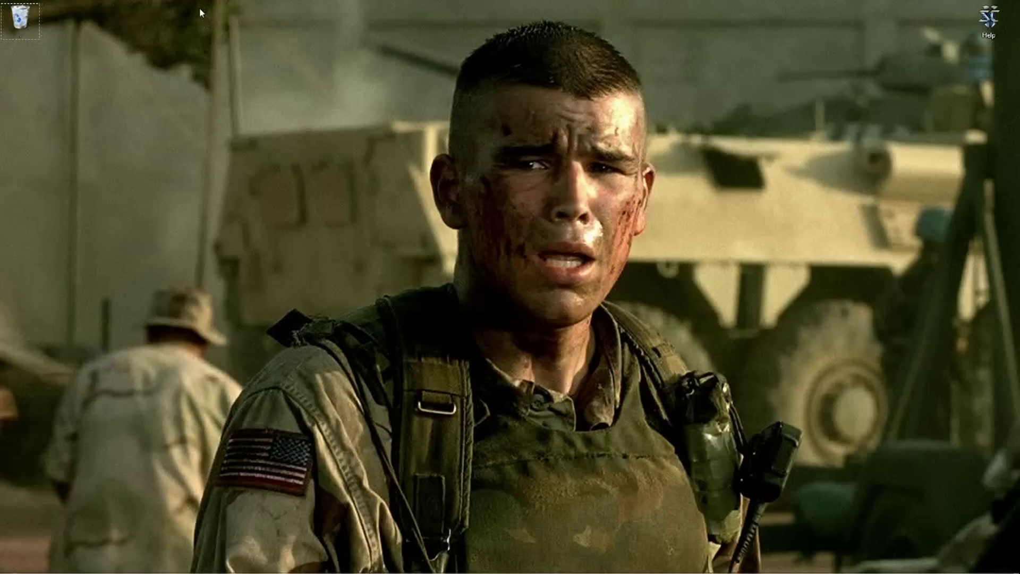
Open Help > Games and launch TechnicLauncher.exe
drag(200, 8, 776, 451)
mouse_move(980, 34)
double_click(980, 33)
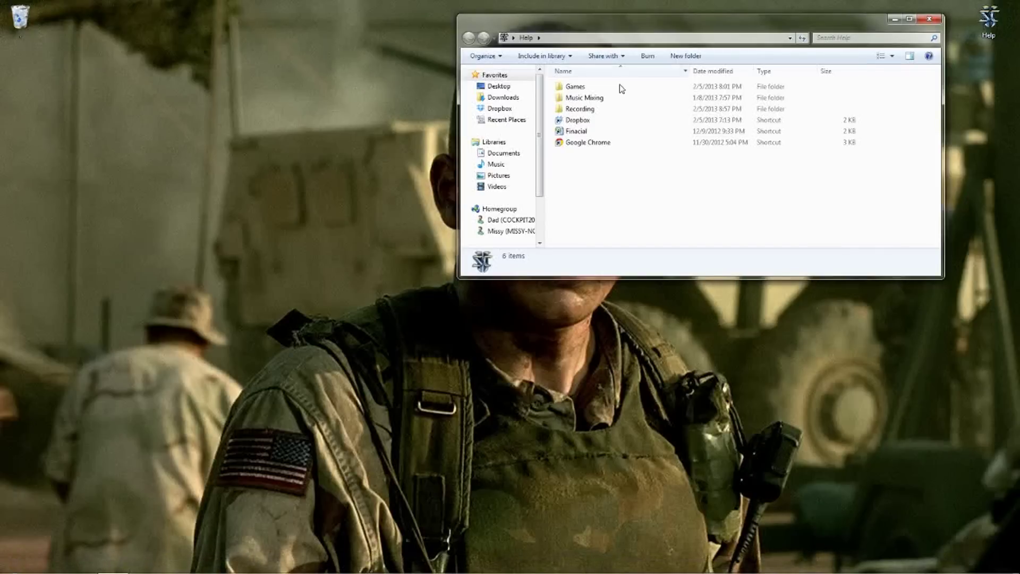
double_click(574, 86)
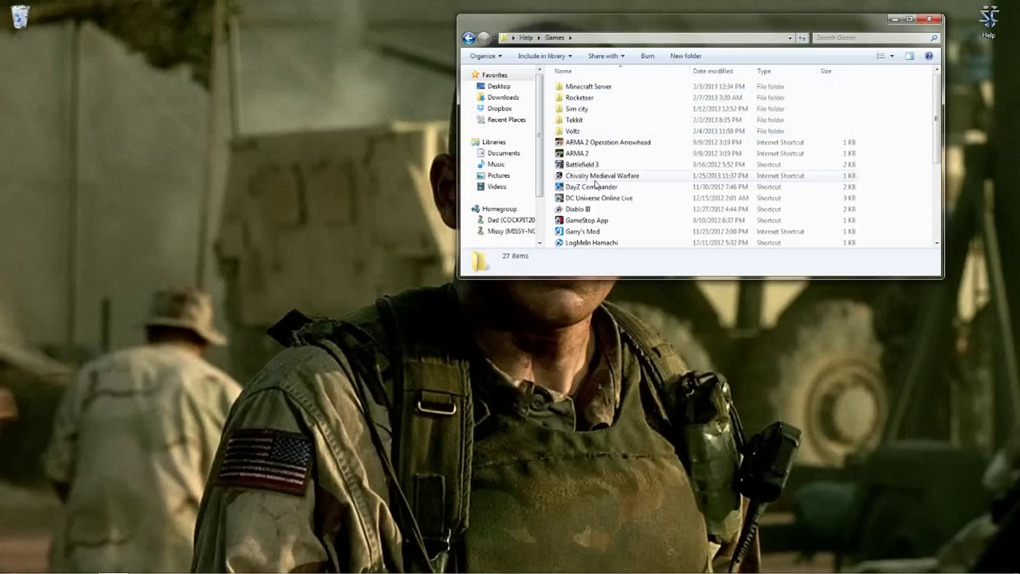
scroll(599, 162, down, 4)
click(602, 197)
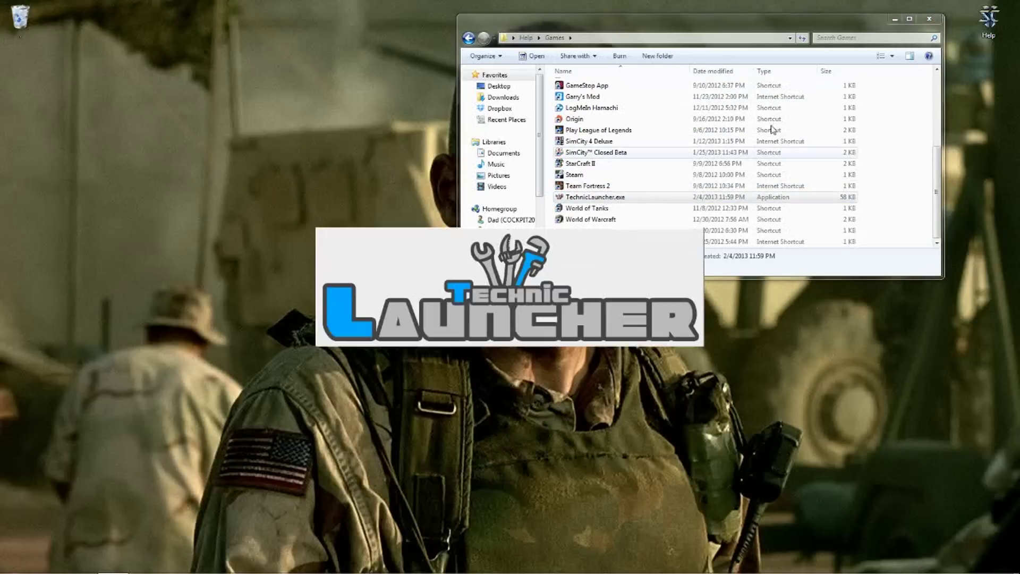
click(929, 18)
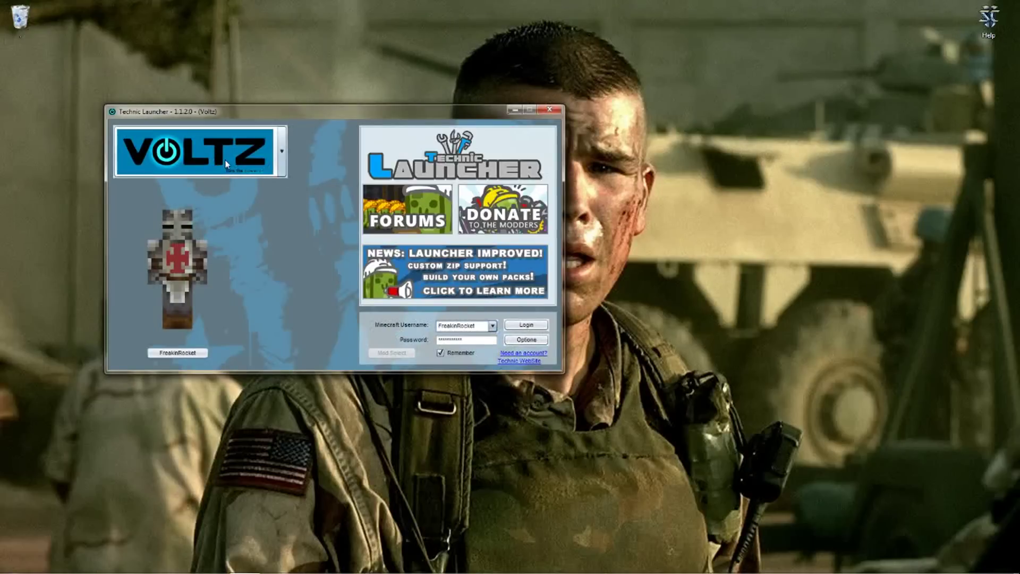
Open the launcher Options and confirm them unchanged with OK
click(526, 340)
click(314, 335)
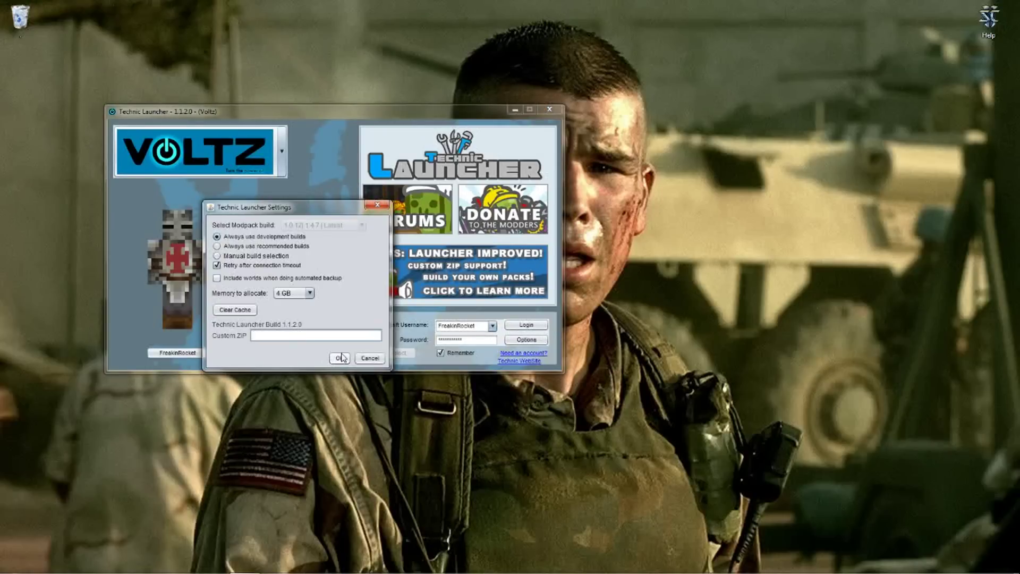
click(339, 358)
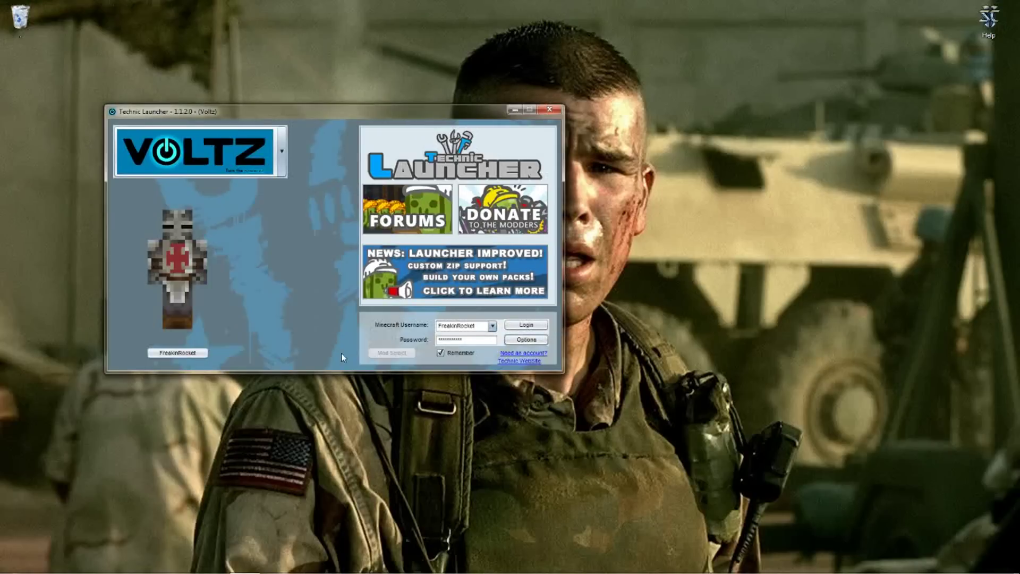
Log in to start the Voltz modpack and move the launcher window aside
click(529, 326)
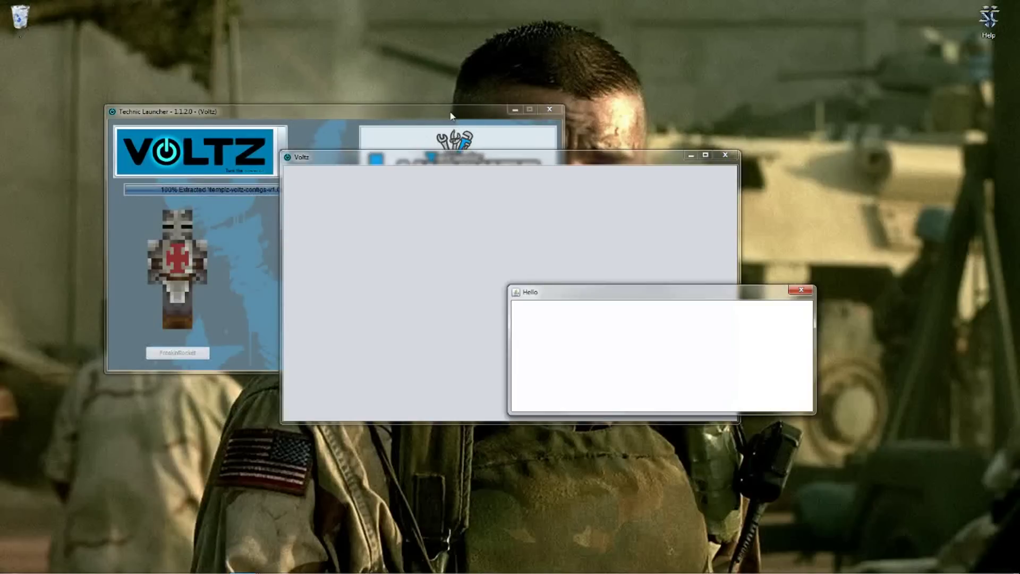
click(451, 115)
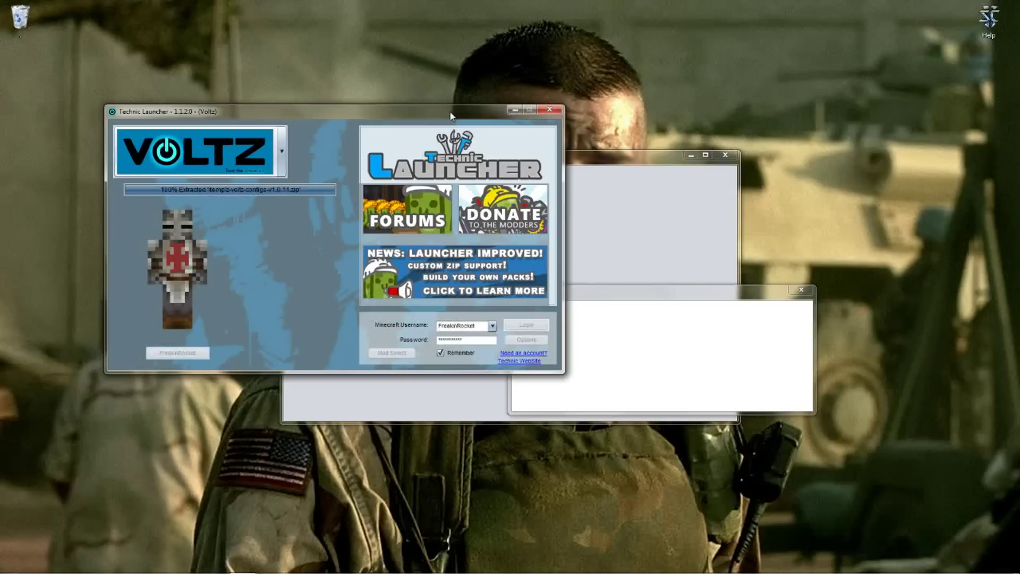
drag(451, 116, 541, 223)
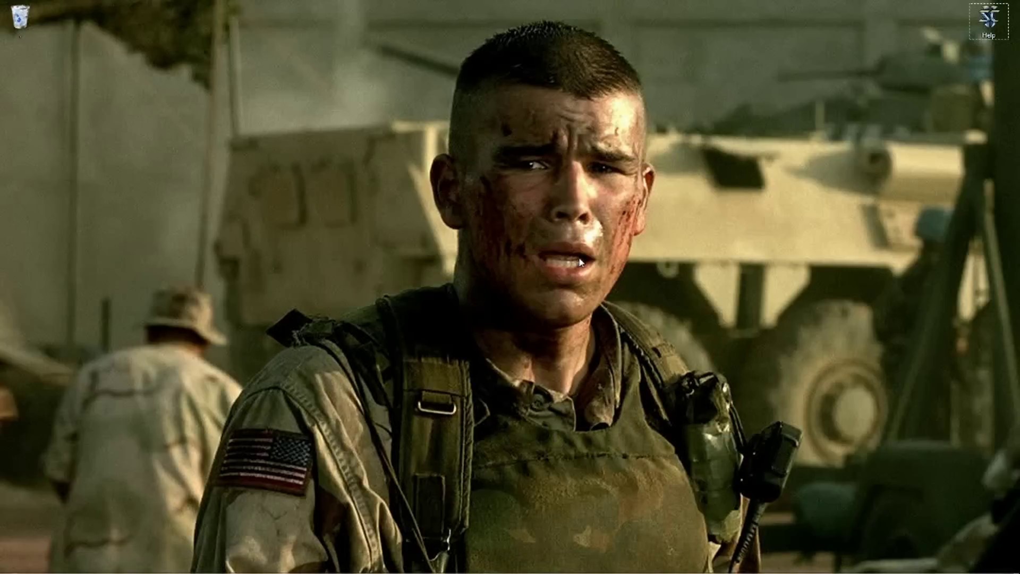
Open a new Explorer window and go to the user's home folder via the breadcrumb
click(112, 563)
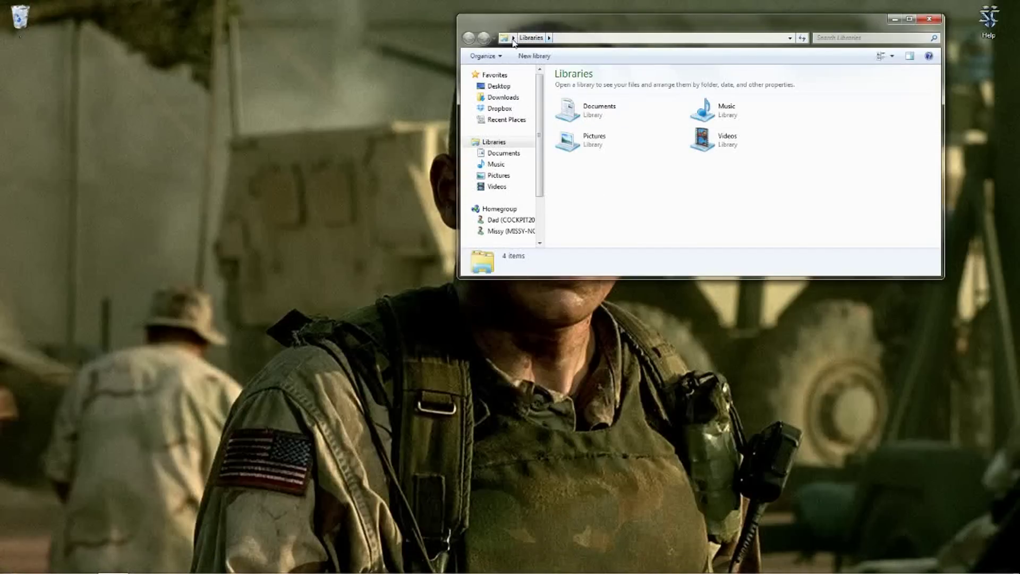
click(513, 39)
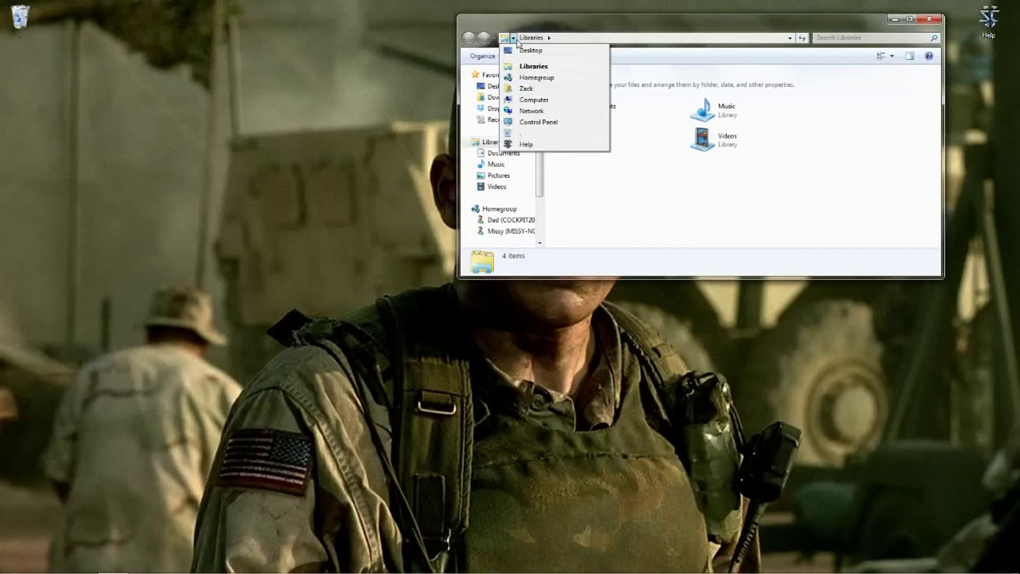
click(526, 90)
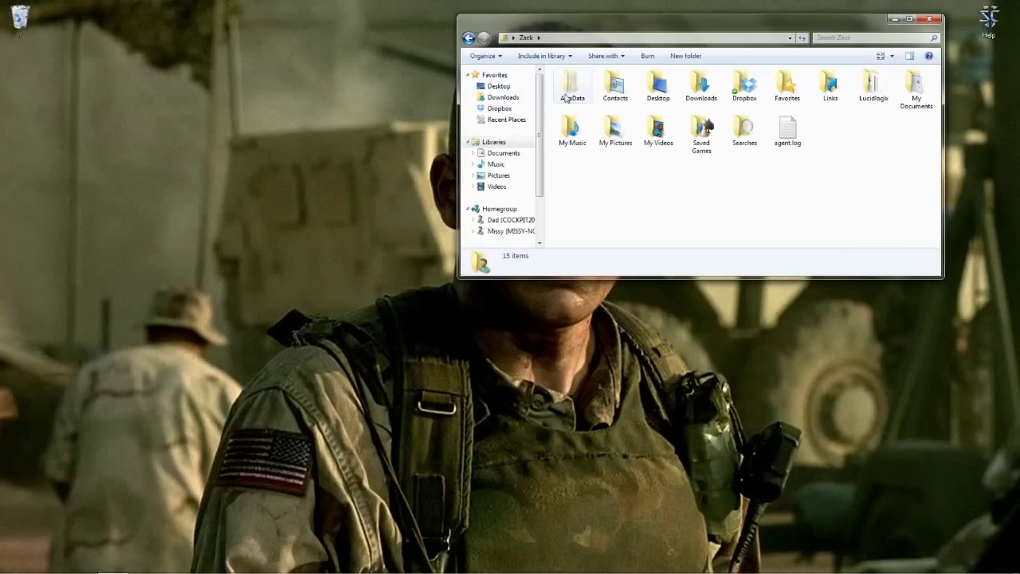
click(567, 98)
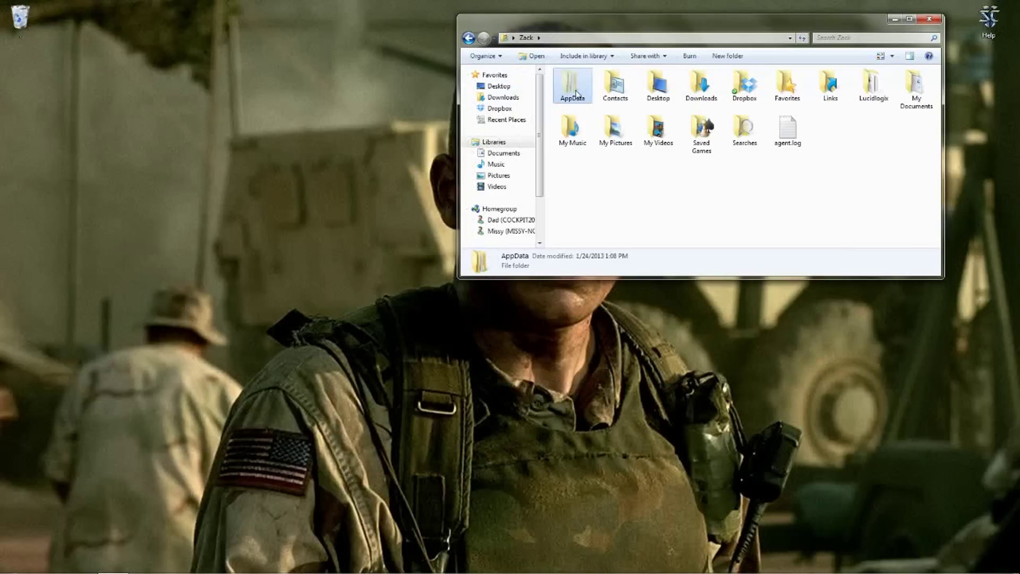
click(580, 189)
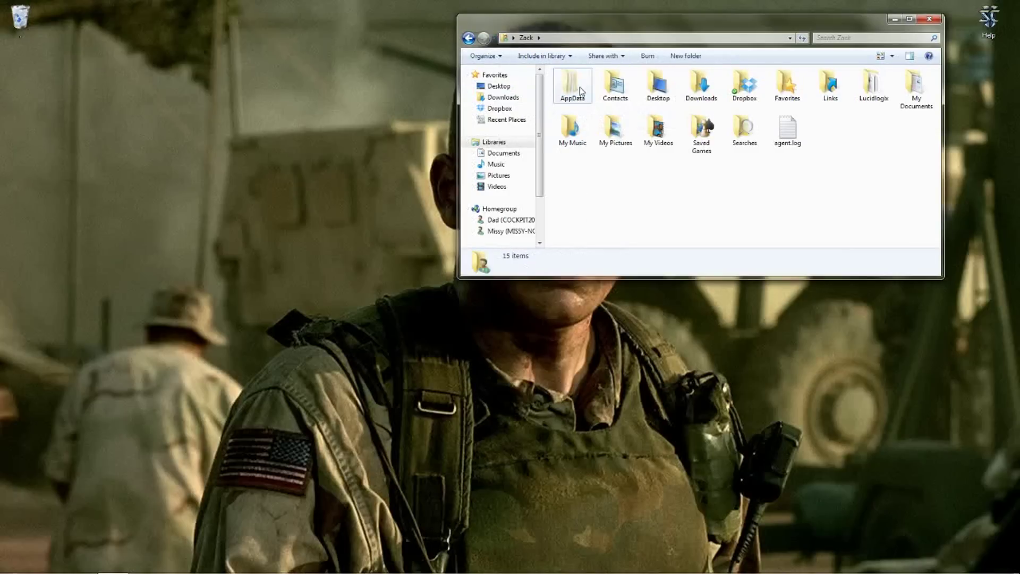
click(502, 58)
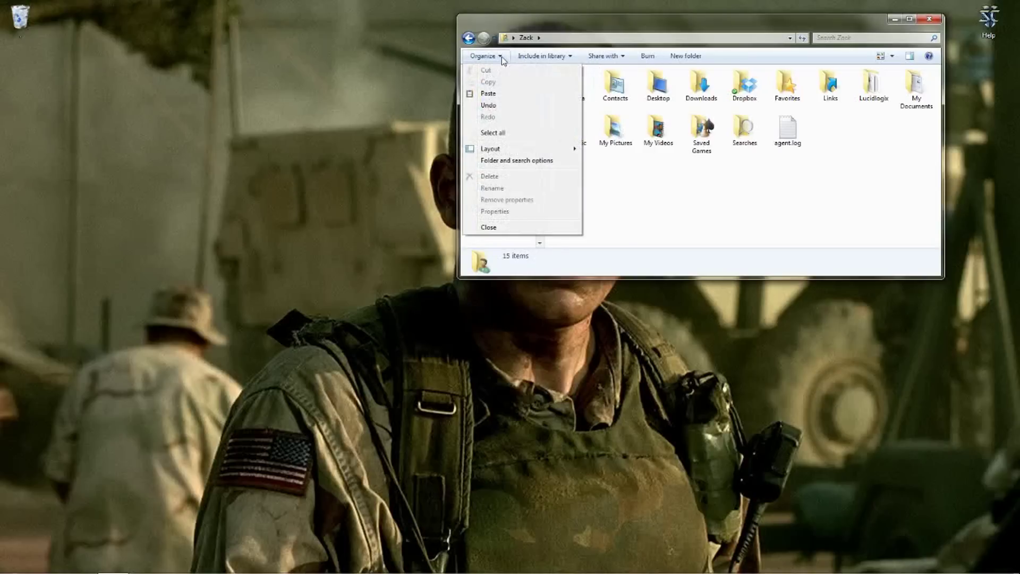
In Folder Options' View tab, choose Show hidden files, folders, and drives and apply
click(518, 162)
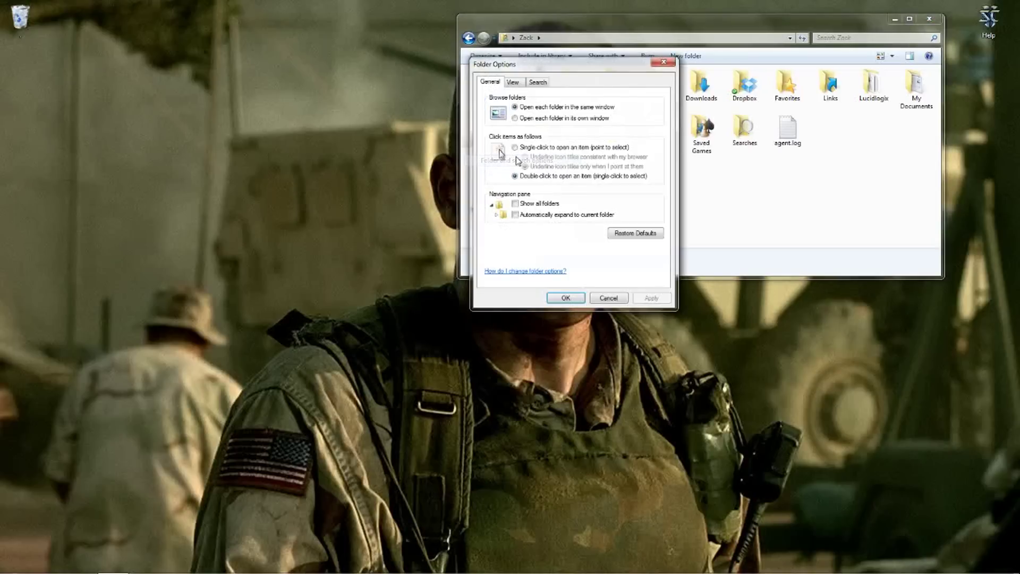
click(513, 83)
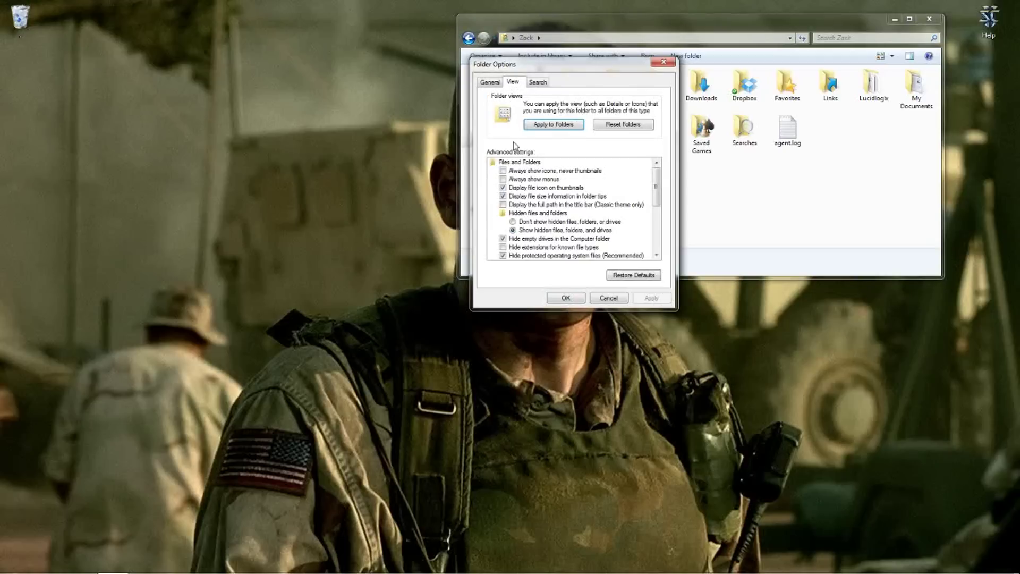
click(520, 222)
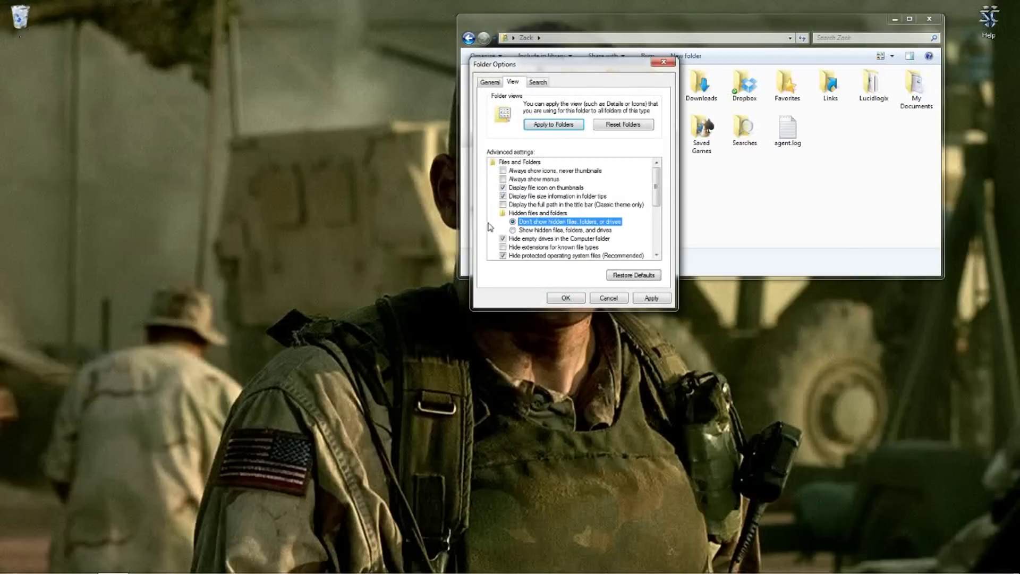
click(513, 231)
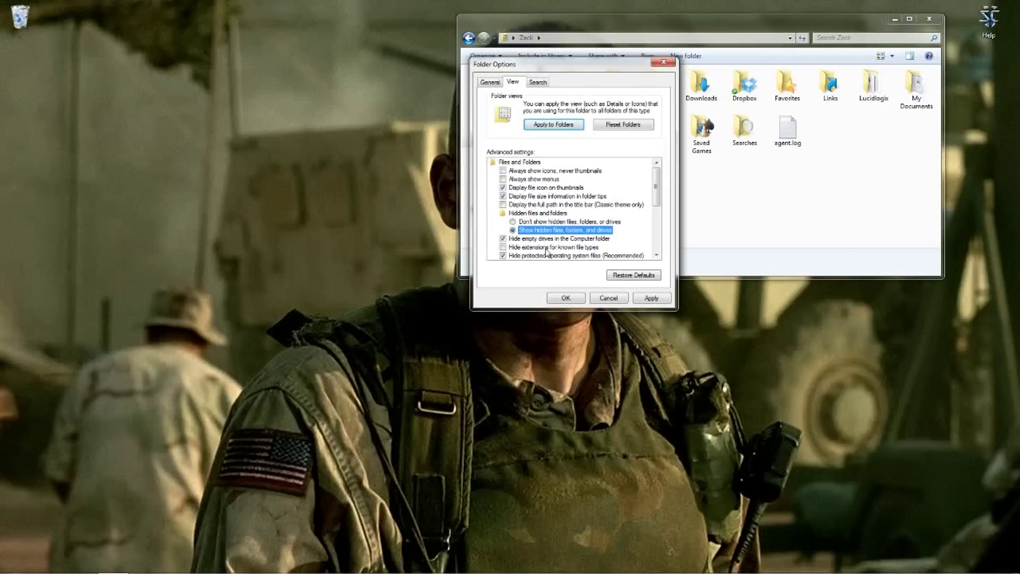
click(571, 298)
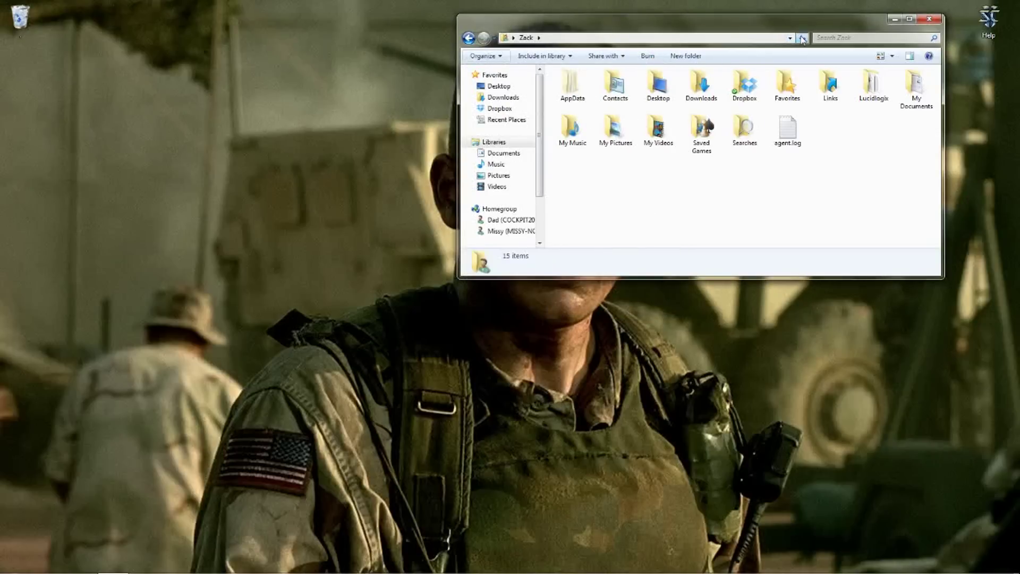
Search %appdata% from the Start menu to open the Roaming folder
click(14, 562)
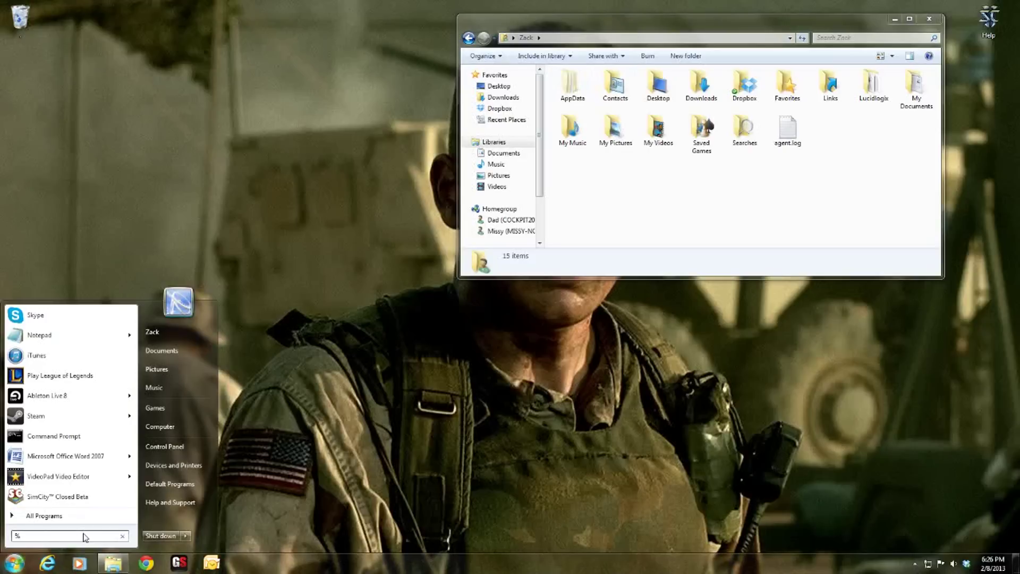
text(%app)
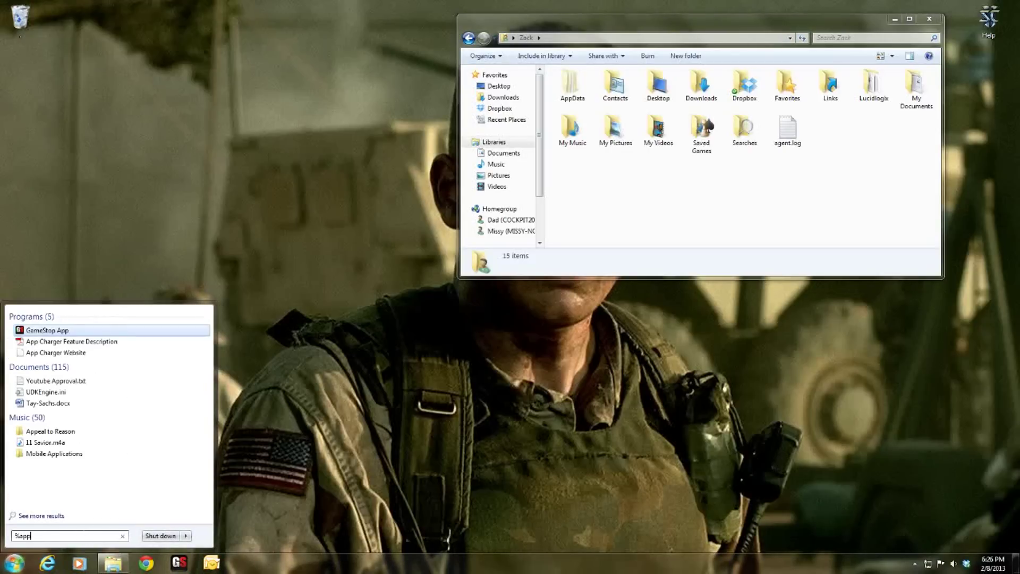
text(data%)
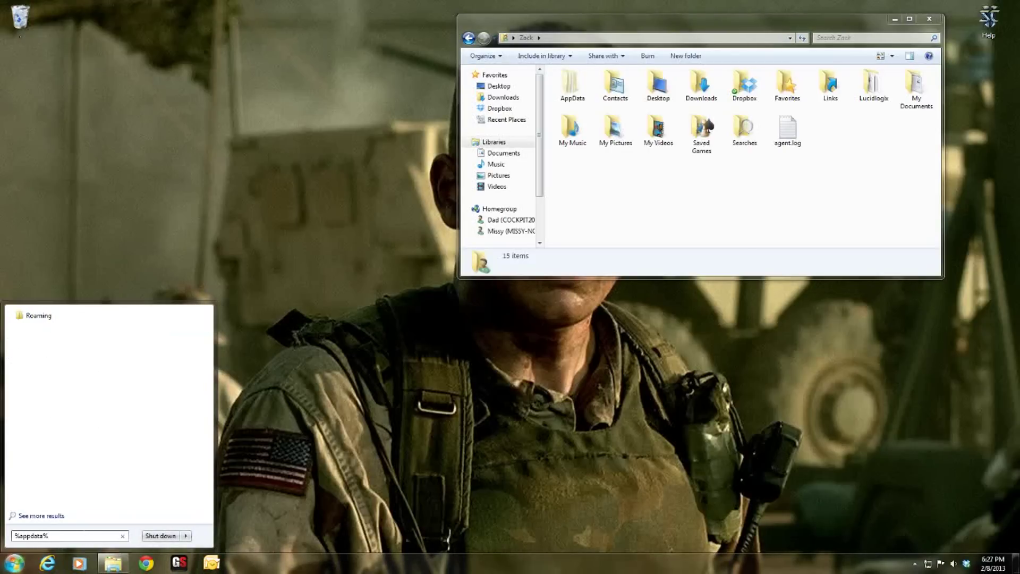
key(Return)
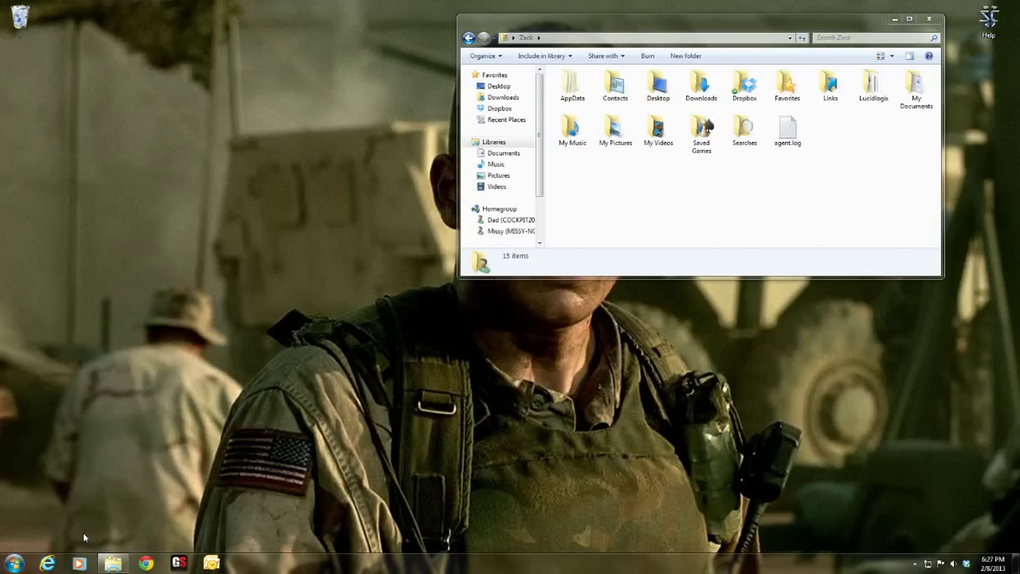
Browse AppData > Roaming > .techniclauncher > voltz > mods, then go back to .techniclauncher
click(943, 33)
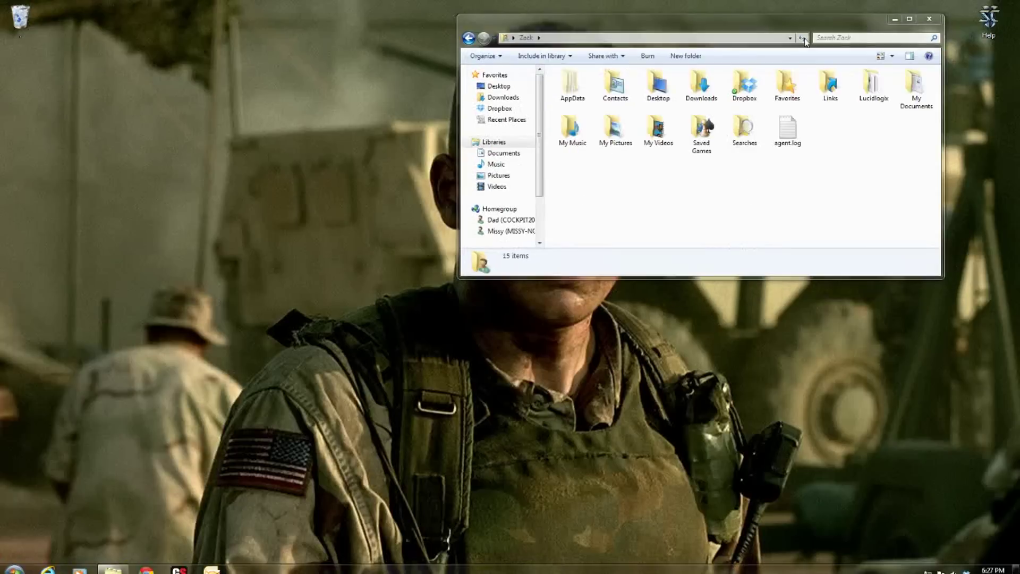
double_click(567, 89)
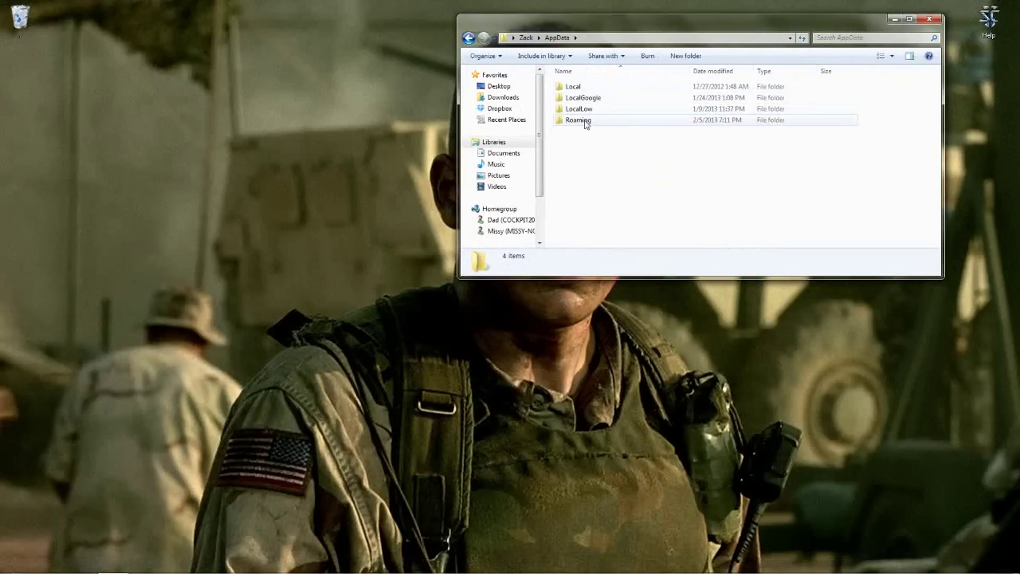
double_click(578, 120)
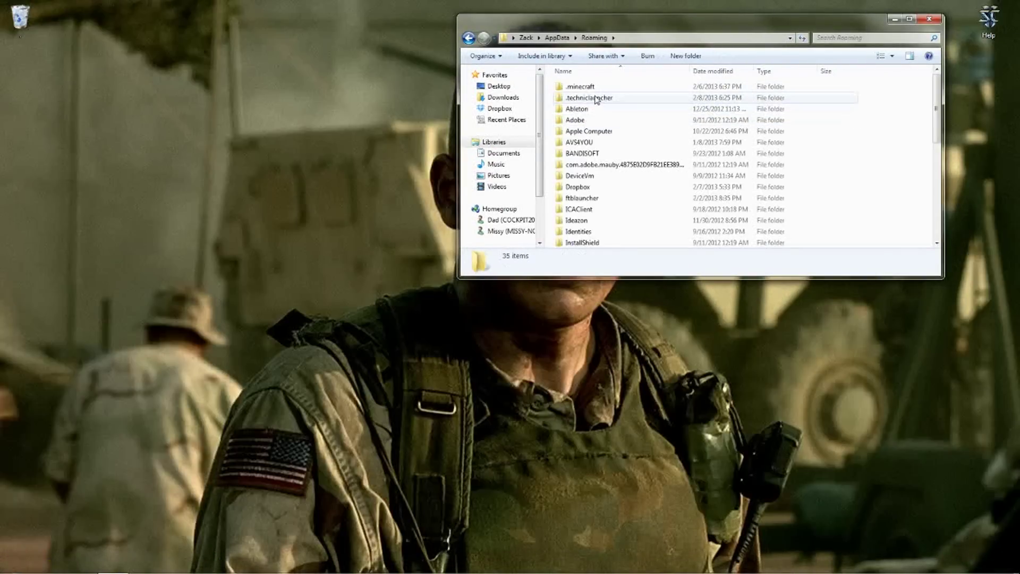
double_click(596, 99)
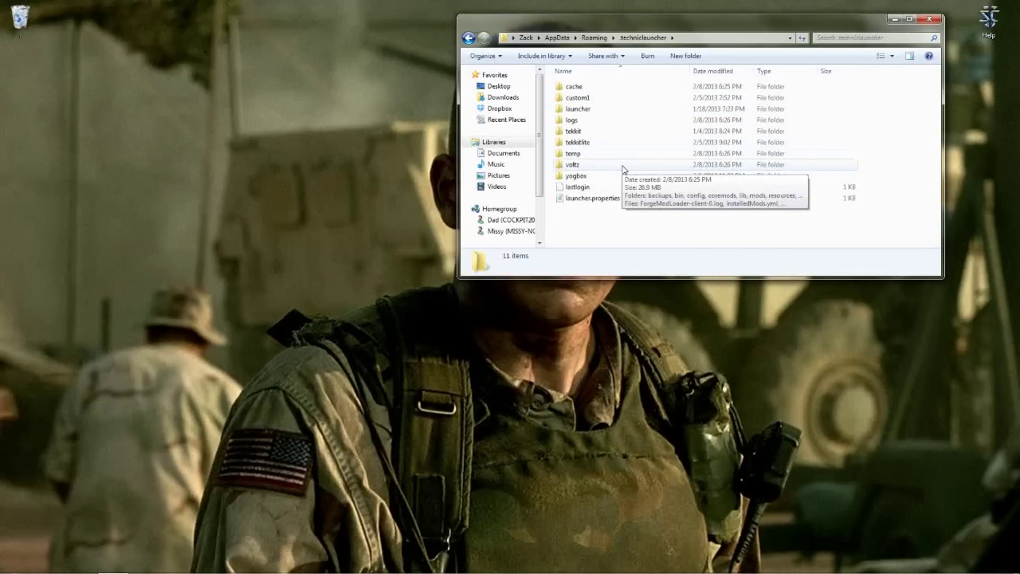
double_click(623, 166)
double_click(593, 144)
scroll(591, 148, down, 1)
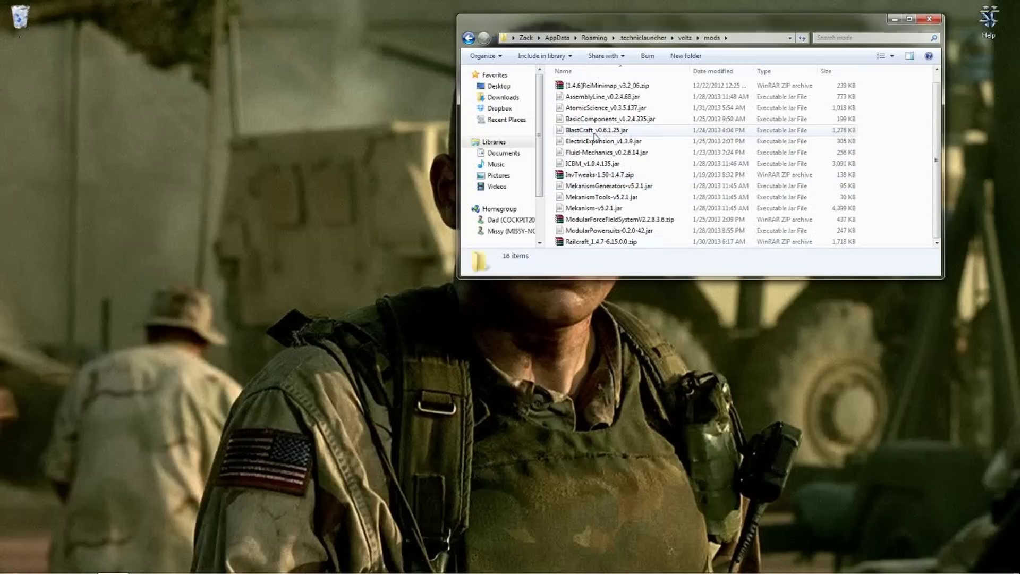
click(468, 39)
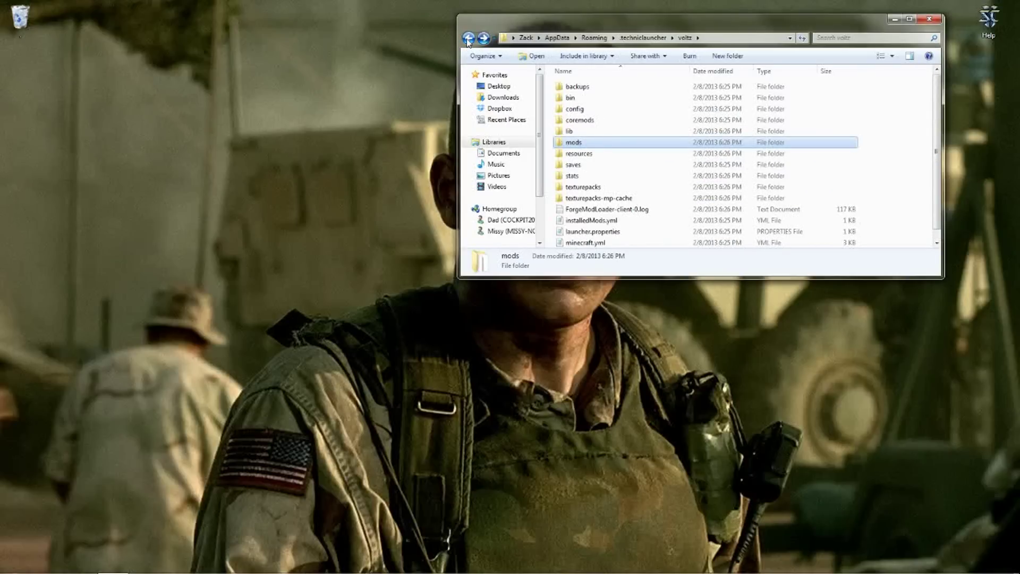
click(468, 39)
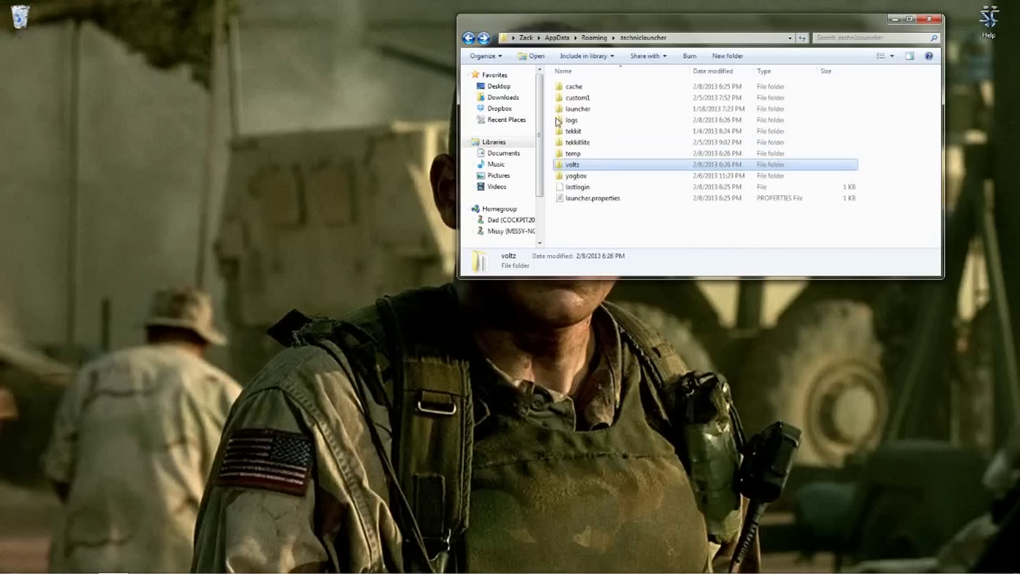
Open the tekkitlite mods folder and select ComputerCraft1.481.zip and ironchest
click(596, 147)
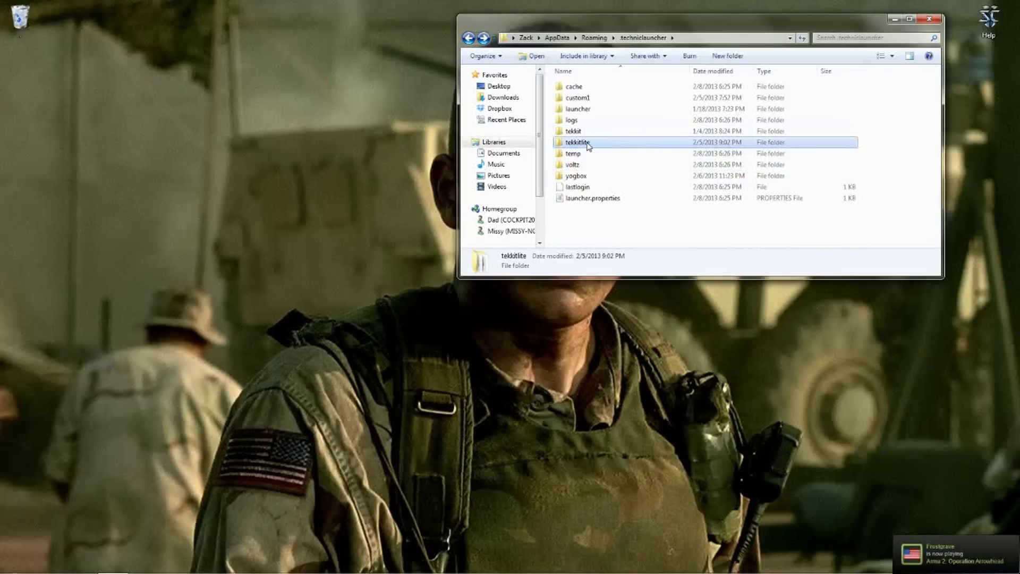
double_click(589, 147)
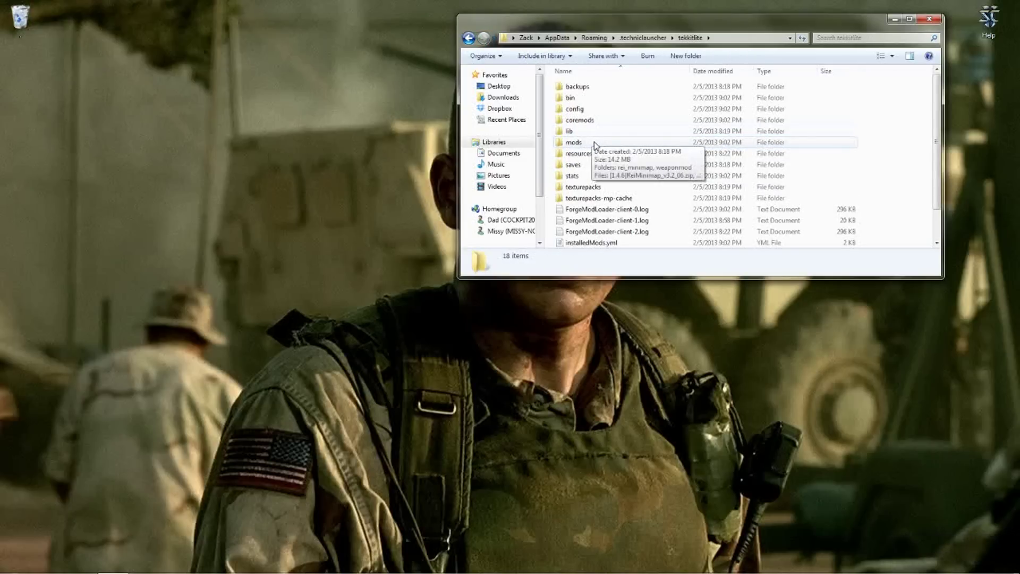
double_click(594, 144)
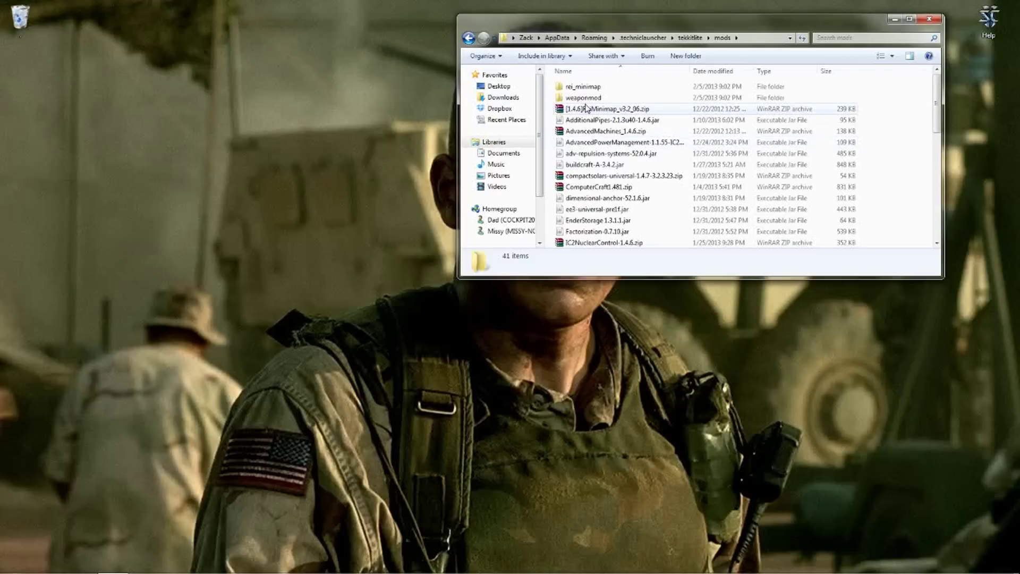
scroll(586, 111, down, 2)
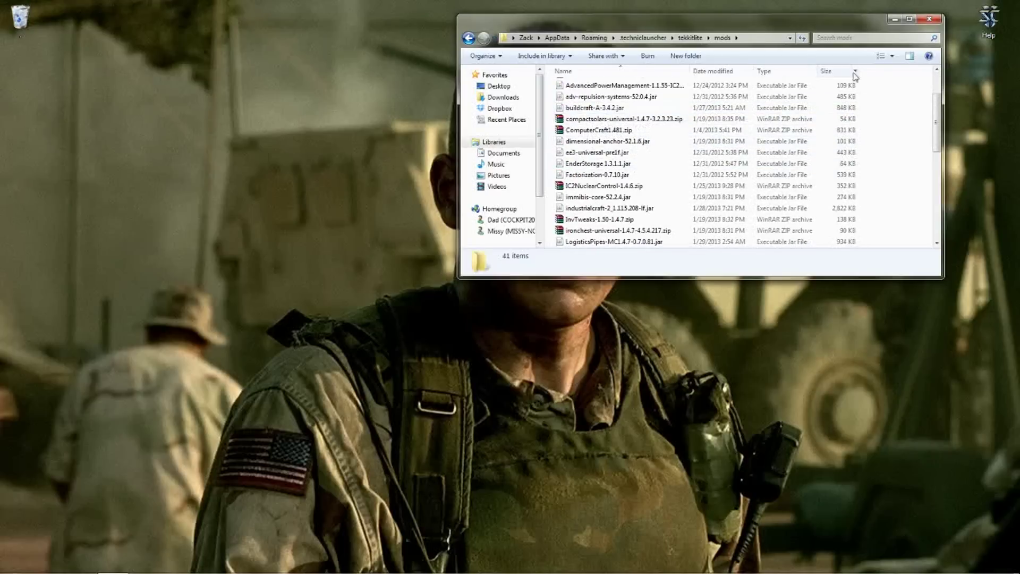
click(592, 132)
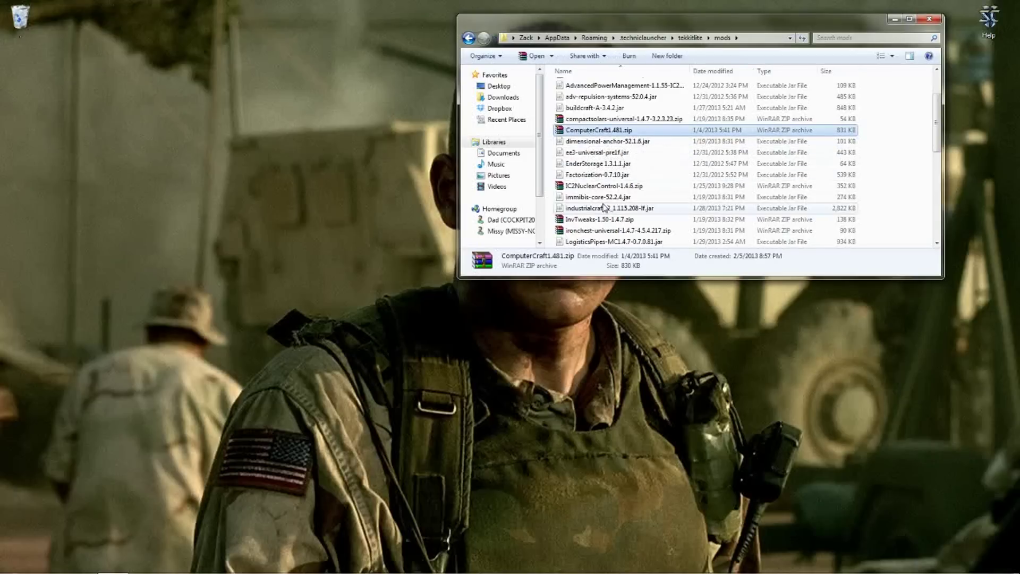
ctrl+click(608, 232)
scroll(611, 223, down, 1)
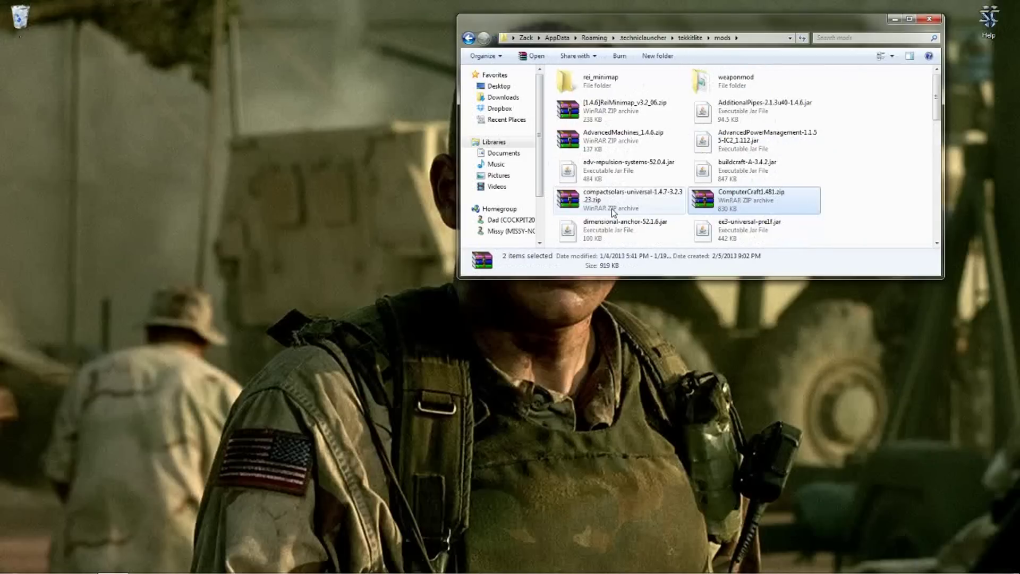
scroll(630, 195, up, 1)
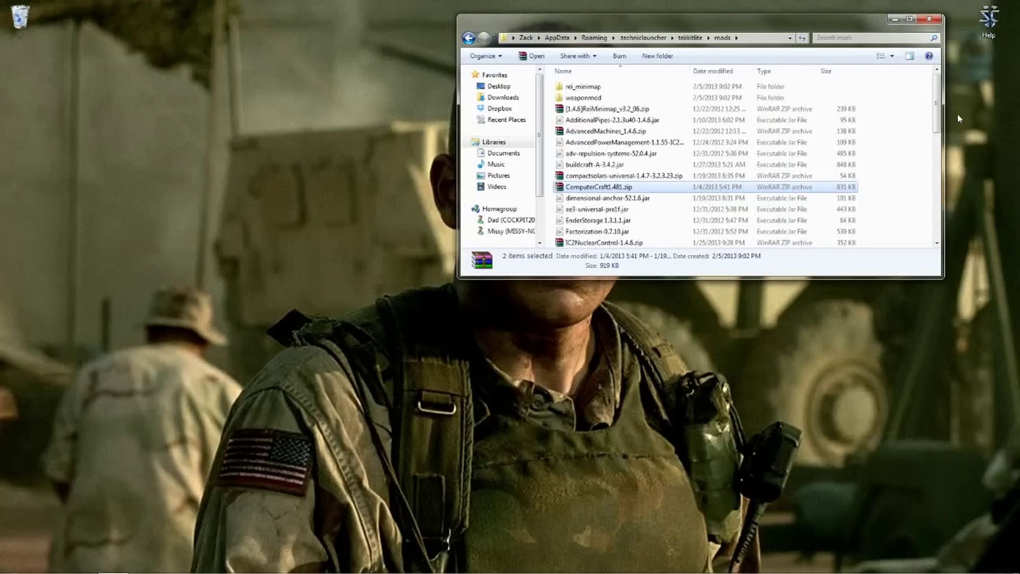
click(909, 18)
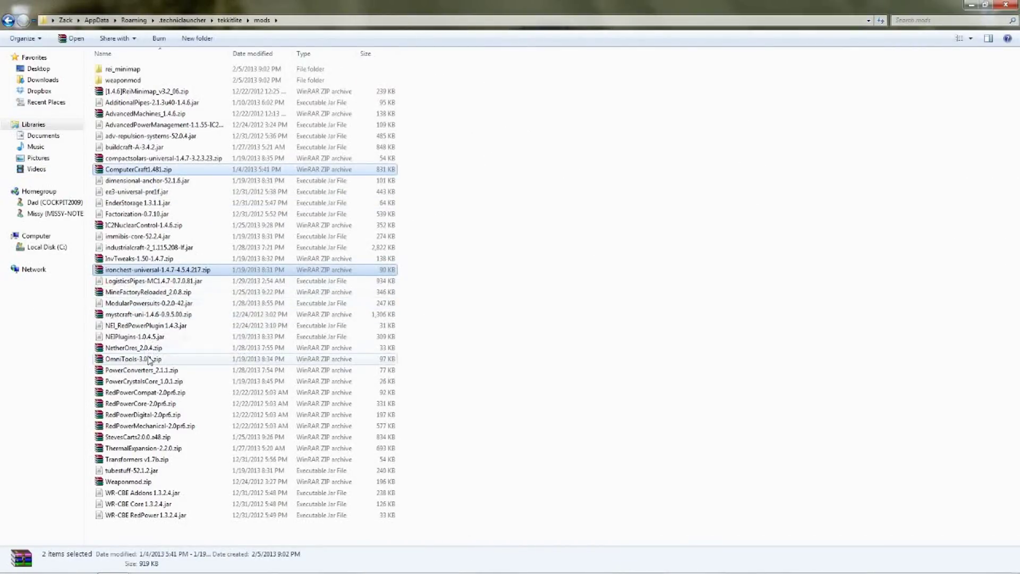
Add NEI_RedPowerPlugin, the four RedPower files, StevesCarts and three WR-CBE mods to the selection
ctrl+click(137, 327)
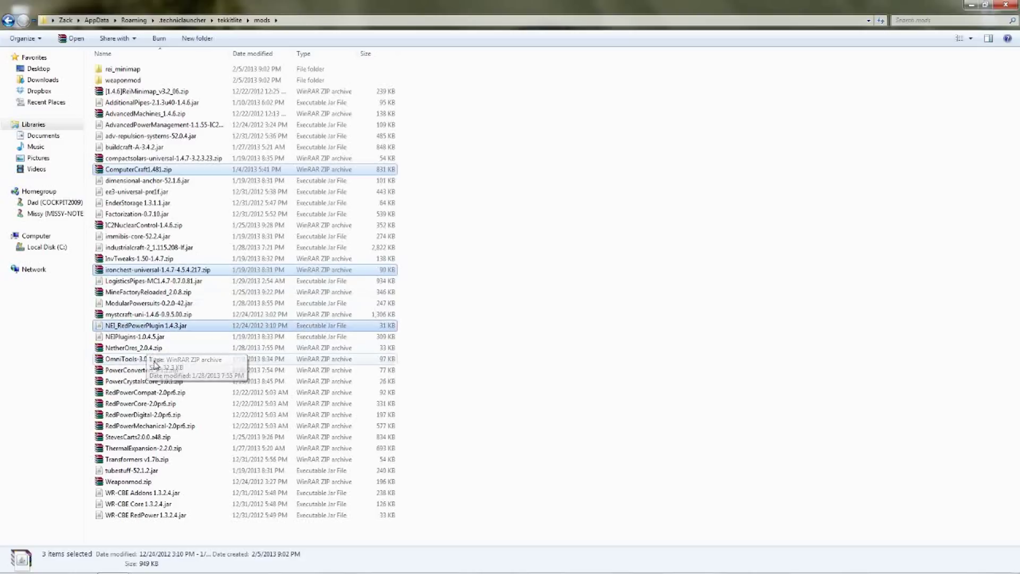
ctrl+click(157, 394)
ctrl+click(159, 404)
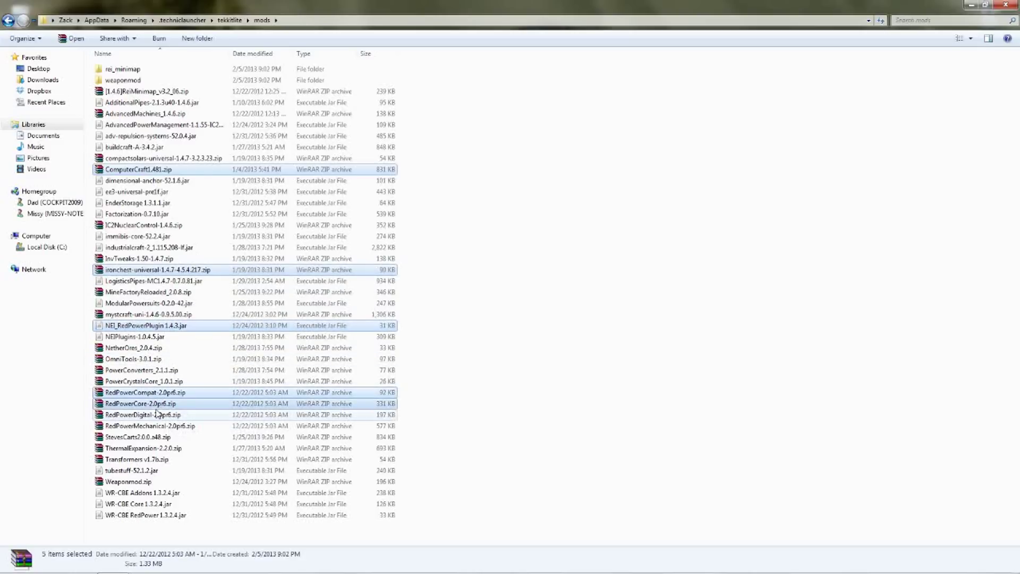
ctrl+click(161, 415)
ctrl+click(162, 425)
ctrl+click(168, 437)
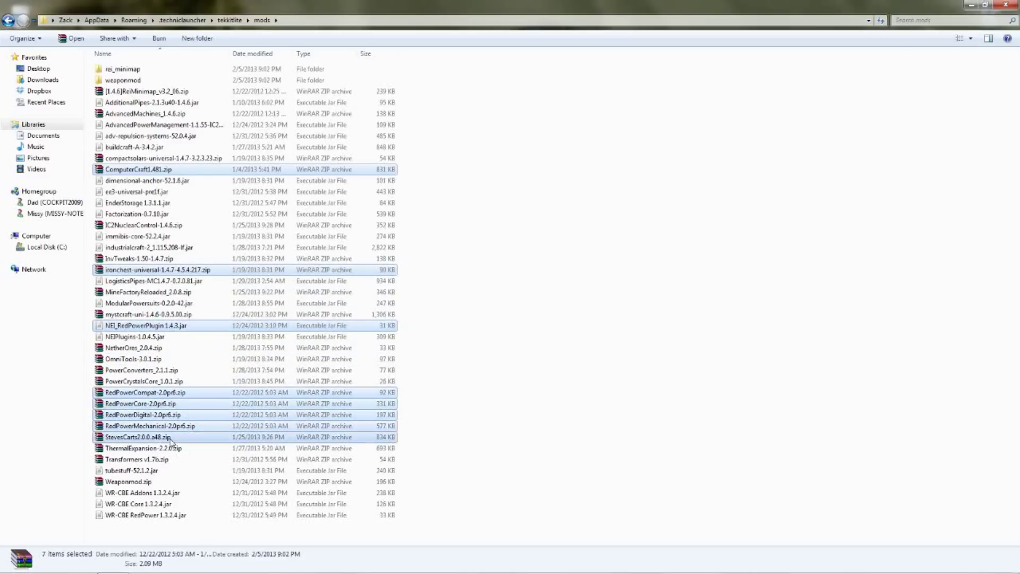
ctrl+click(140, 493)
ctrl+click(142, 504)
ctrl+click(162, 515)
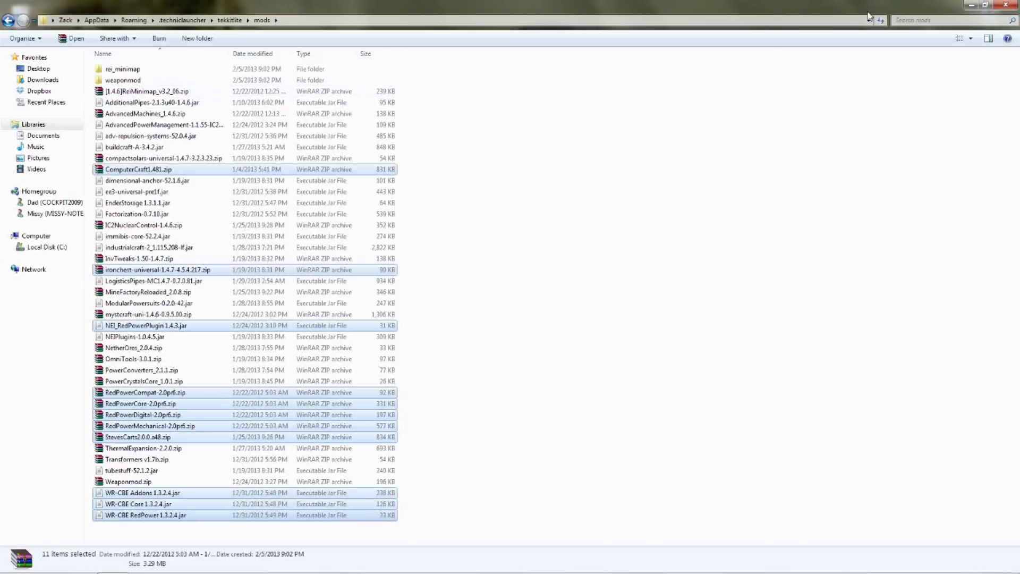
click(985, 5)
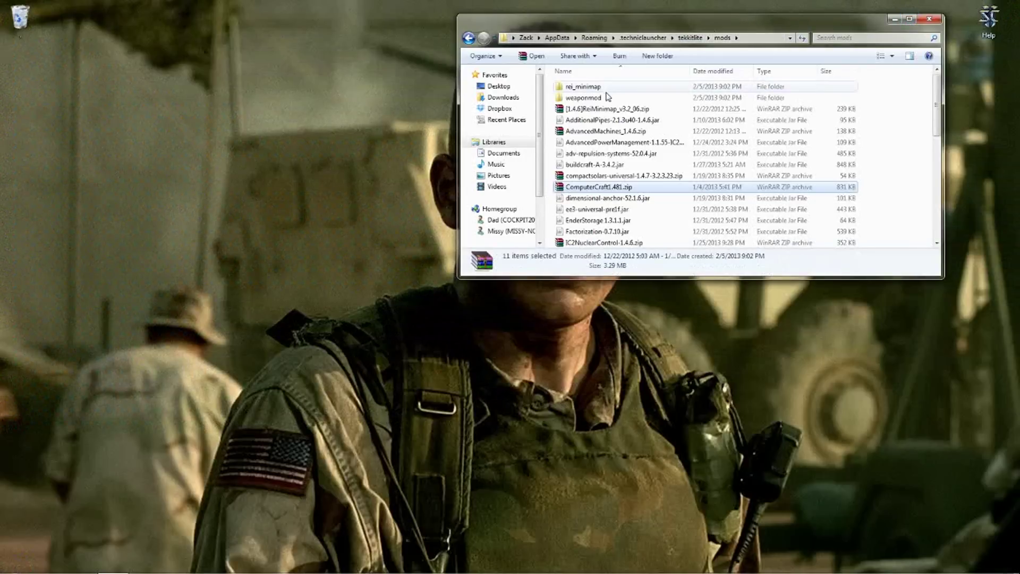
Copy the eleven selected mods and go back up to the .techniclauncher folder
right_click(652, 189)
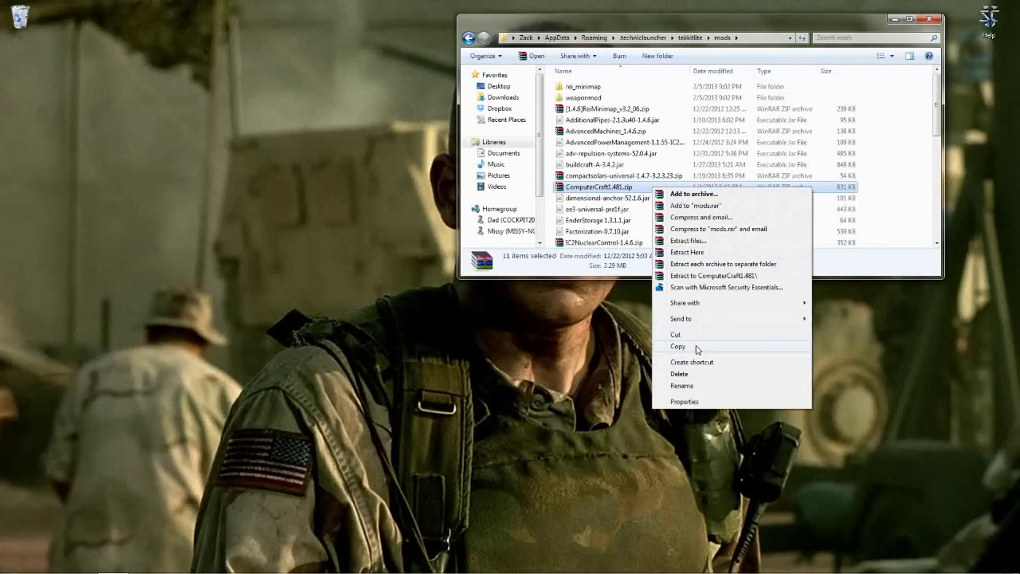
click(696, 345)
click(467, 39)
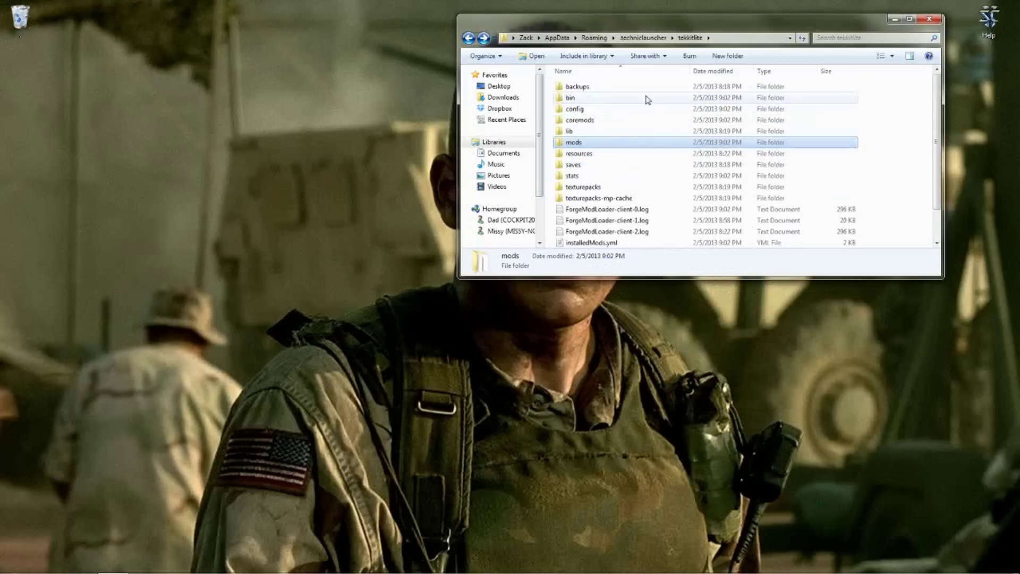
click(468, 38)
Paste the mods into the voltz mods folder, then return to the voltz folder
double_click(573, 164)
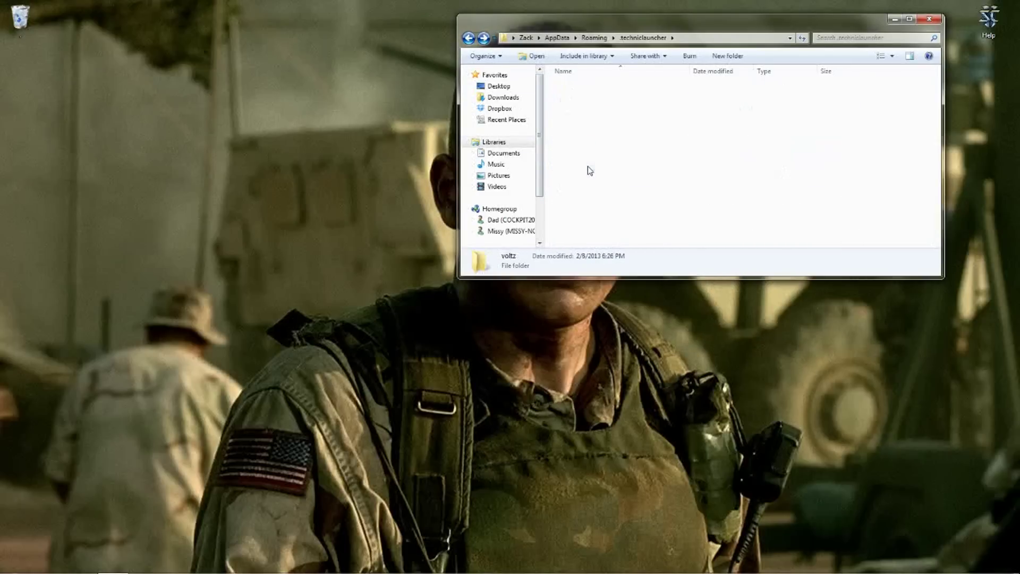
double_click(590, 142)
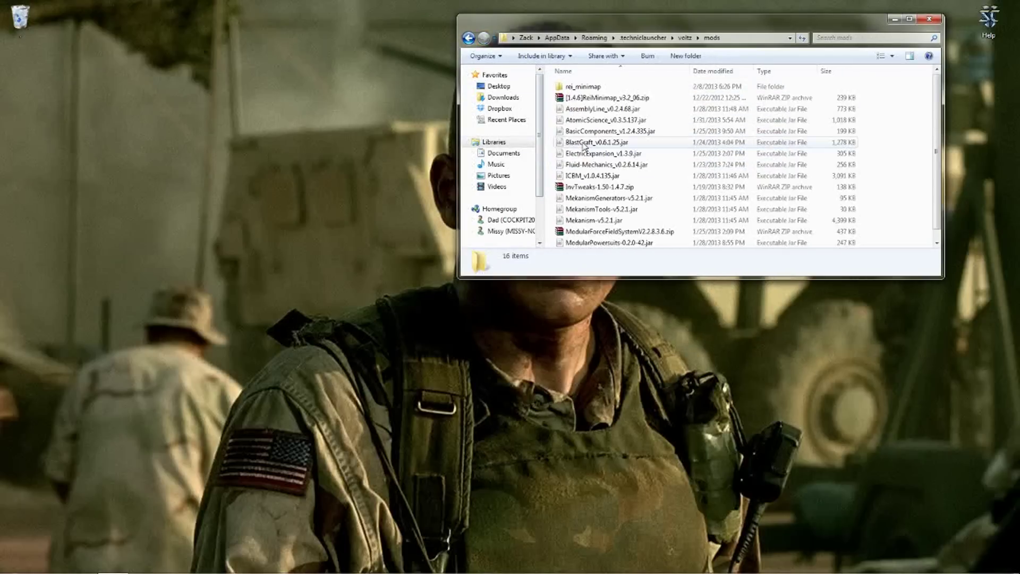
right_click(867, 171)
click(894, 245)
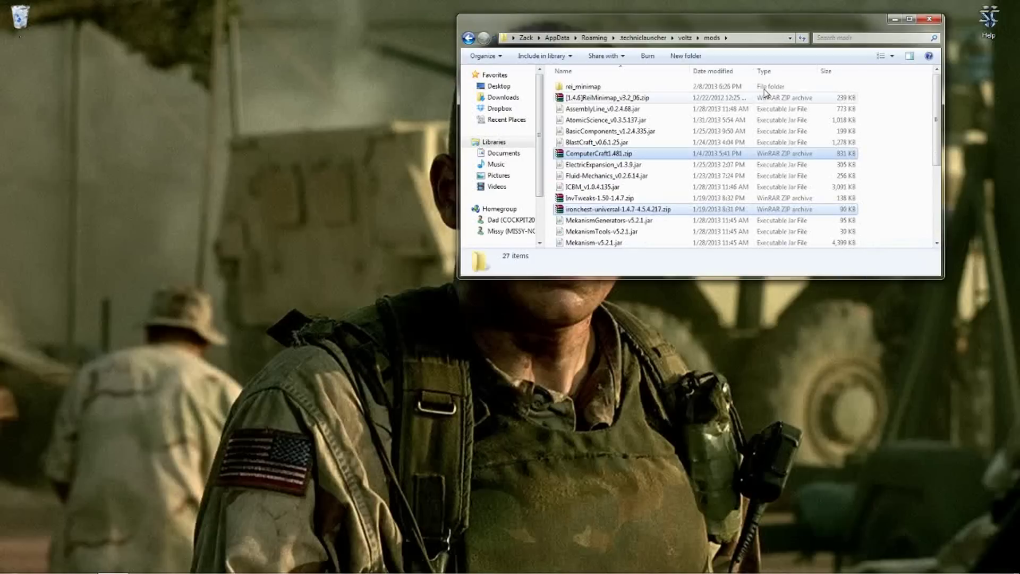
click(468, 37)
Relaunch TechnicLauncher.exe from Help > Games and close both Explorer windows
mouse_move(333, 569)
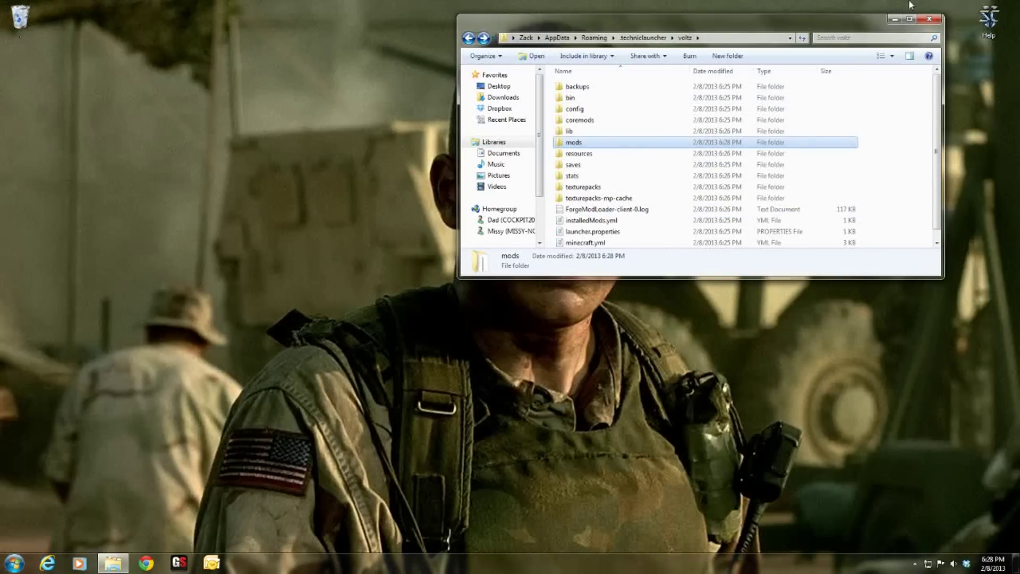
double_click(988, 21)
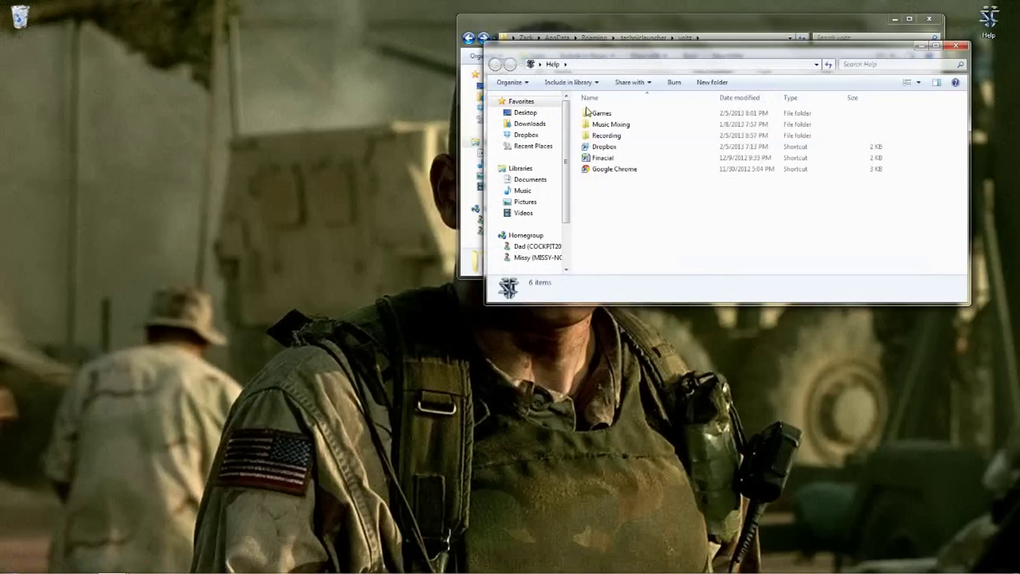
double_click(602, 113)
scroll(631, 250, down, 4)
double_click(622, 223)
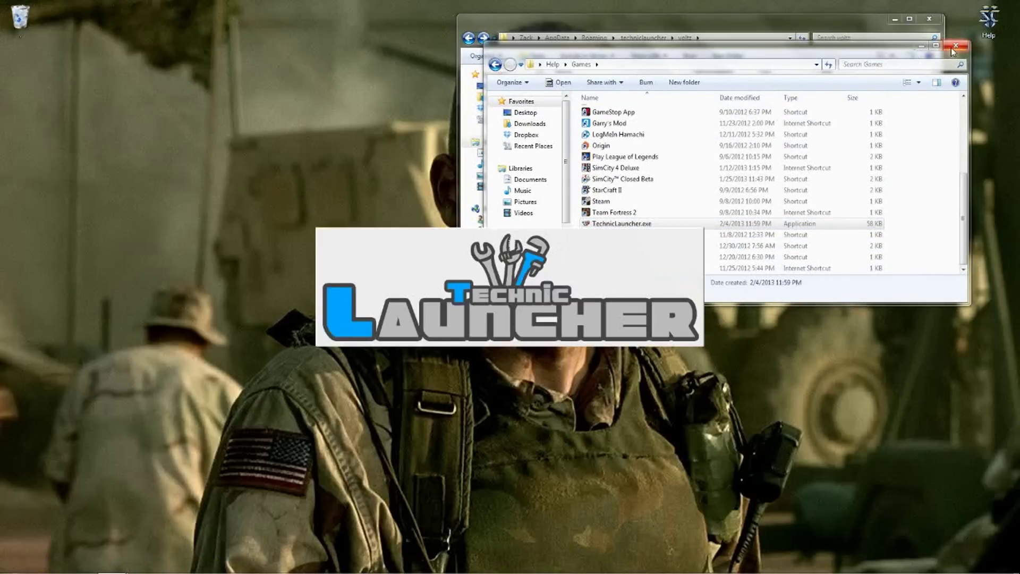
click(955, 46)
click(929, 18)
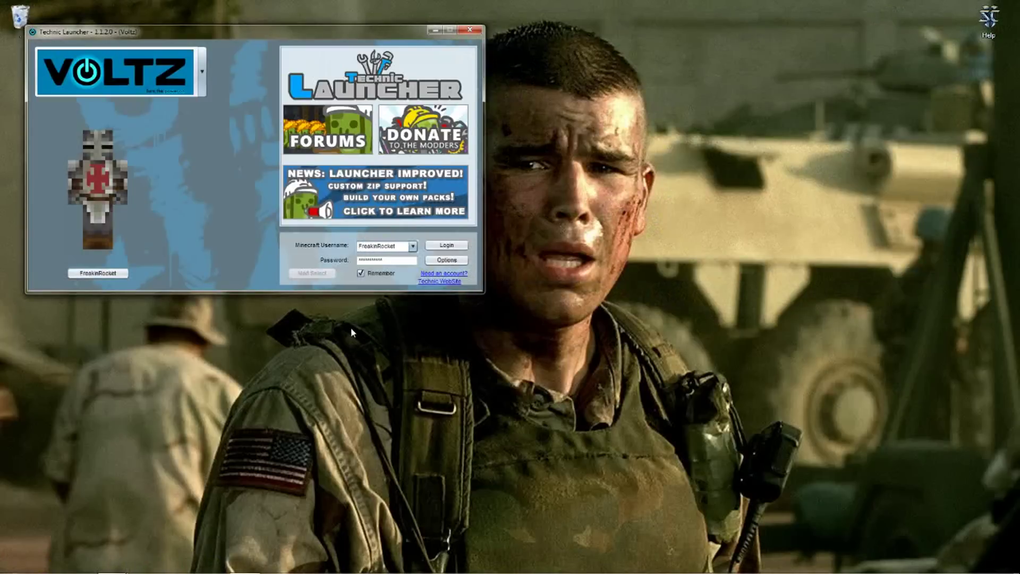
Confirm Options and log in to Voltz; after the crash, bring back the voltz folder window
click(446, 260)
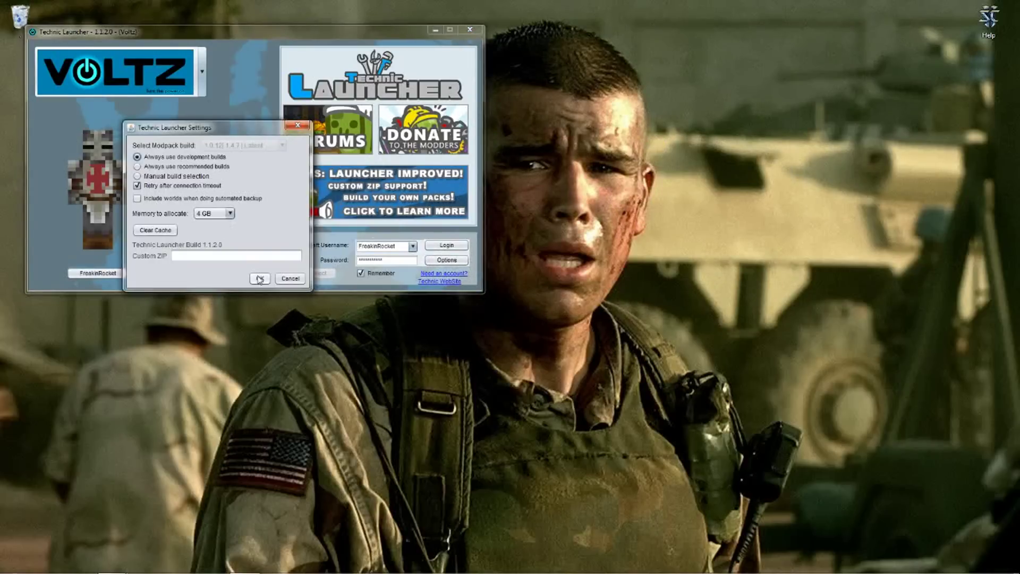
click(260, 279)
click(457, 247)
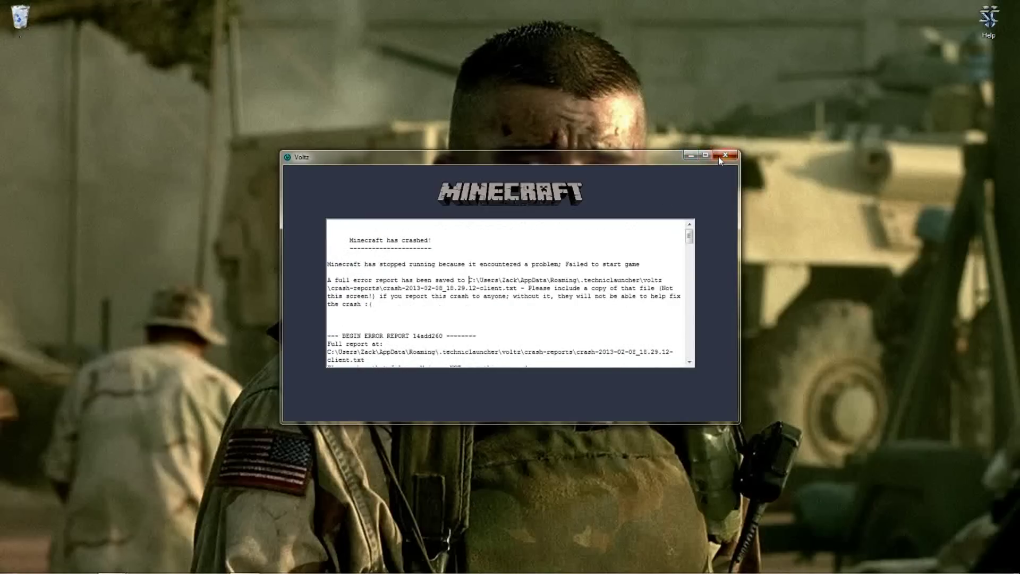
mouse_move(112, 562)
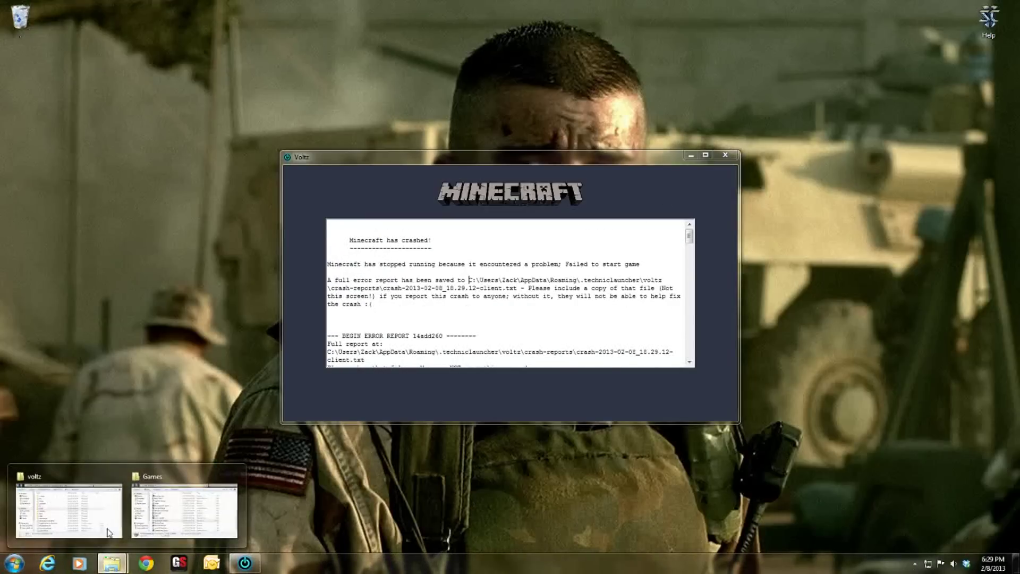
click(109, 532)
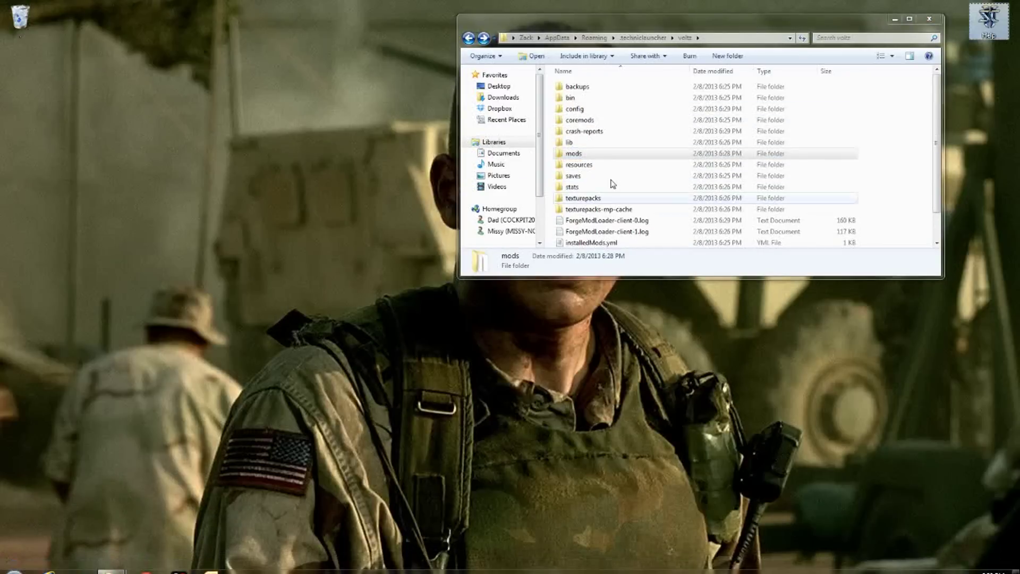
Open ForgeModLoader-client-0.log from the voltz folder in Notepad
click(598, 154)
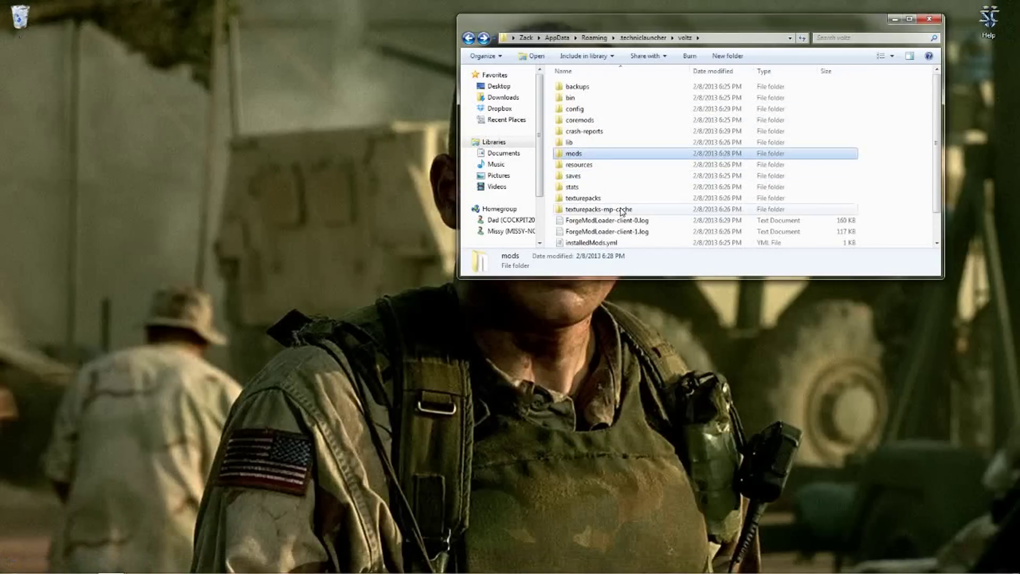
double_click(652, 220)
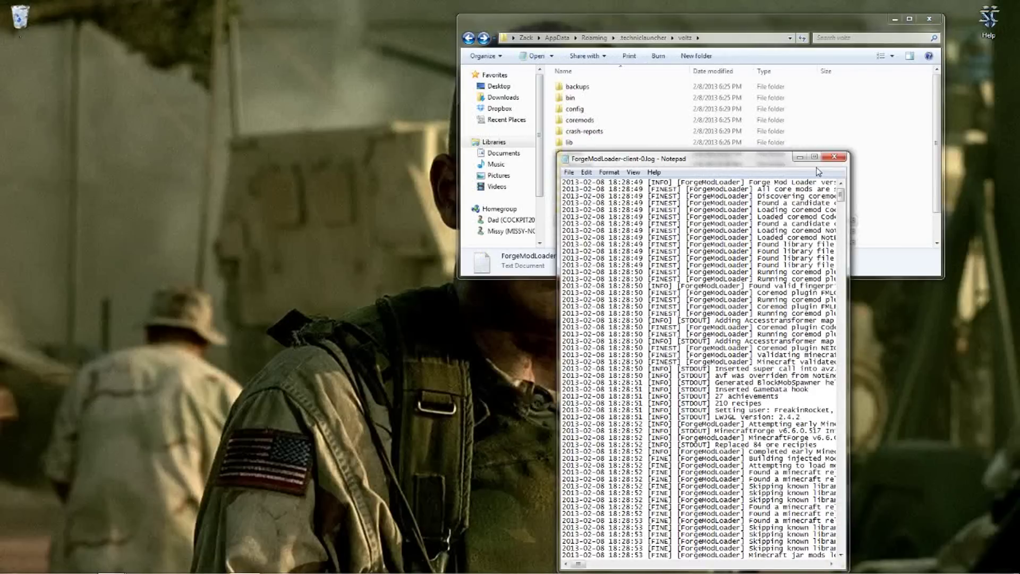
Maximize the log and scroll to the SEVERE slot 4091 IllegalArgumentException for Mekanism's BlockGenerator
click(814, 157)
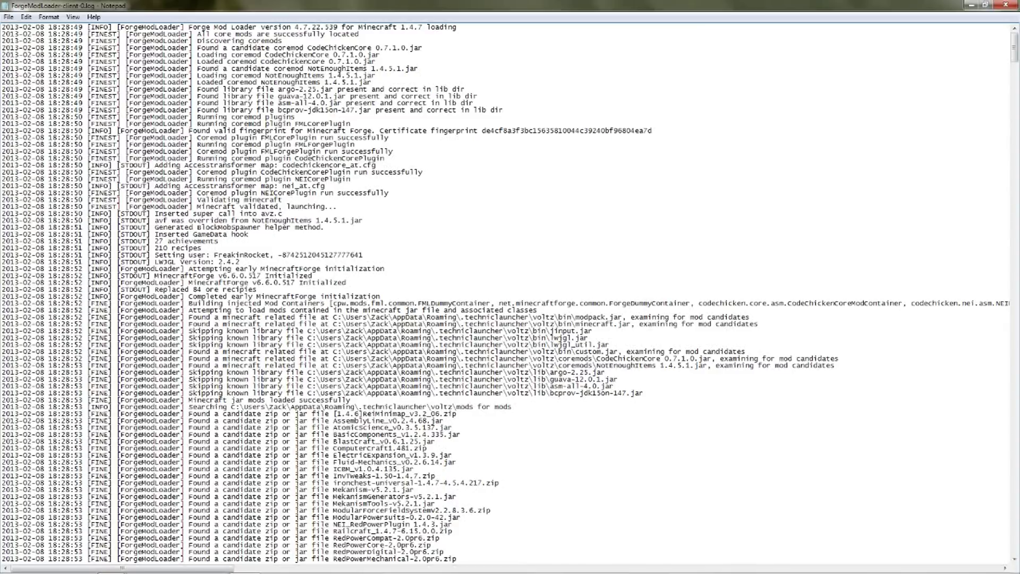
drag(99, 55, 121, 75)
click(96, 137)
scroll(95, 137, down, 20)
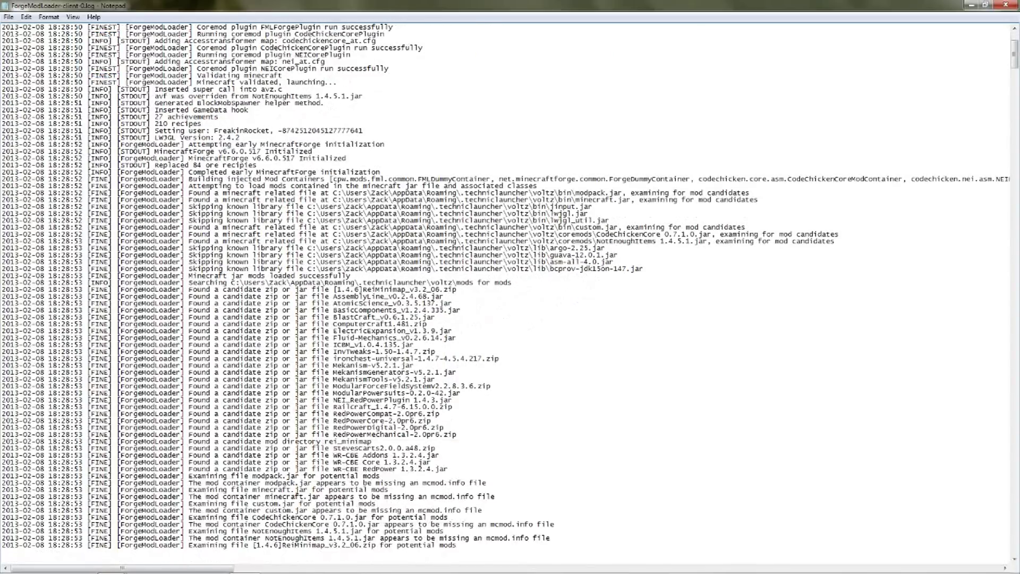
scroll(505, 292, down, 20)
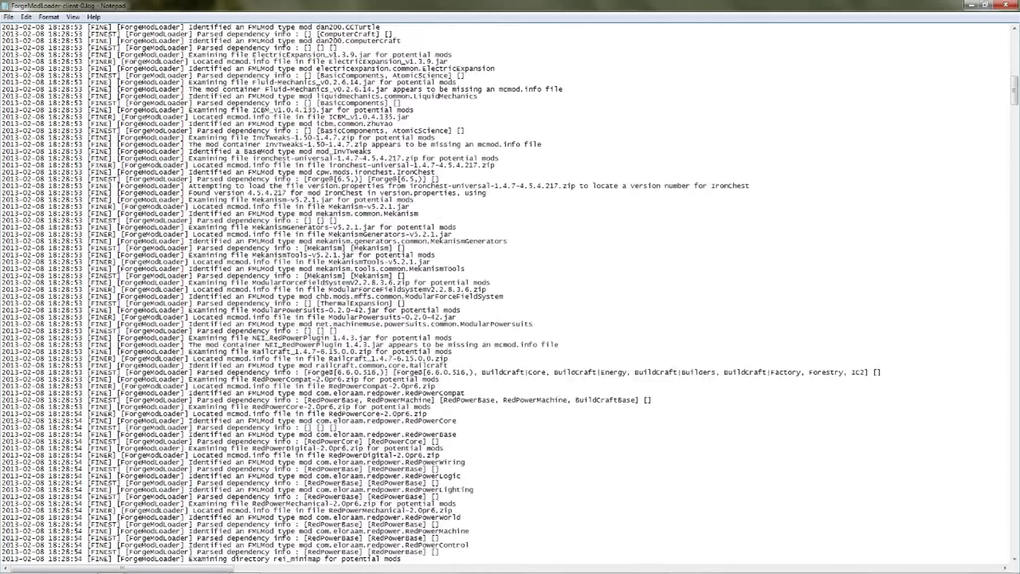
scroll(505, 292, down, 20)
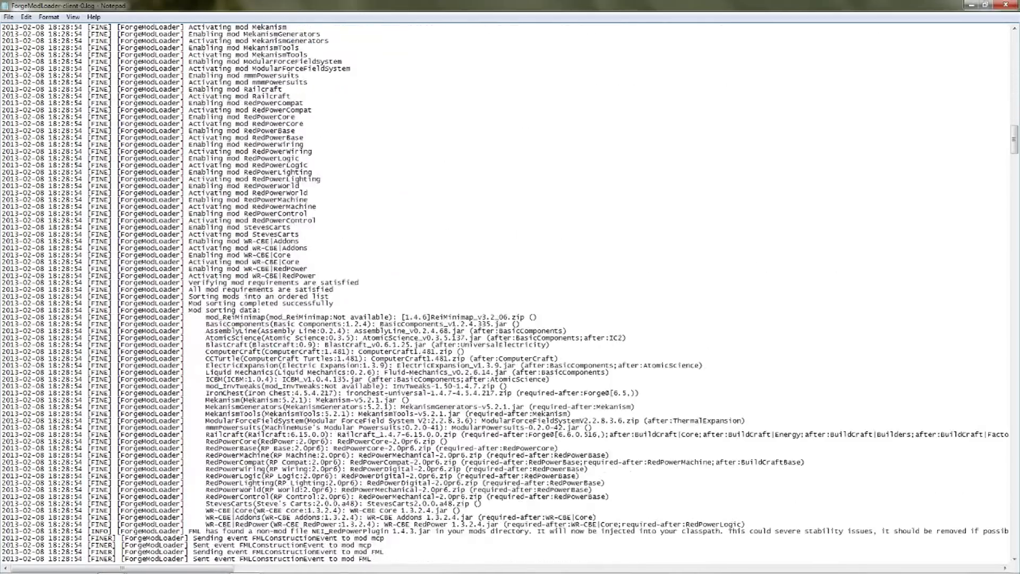
scroll(505, 292, down, 20)
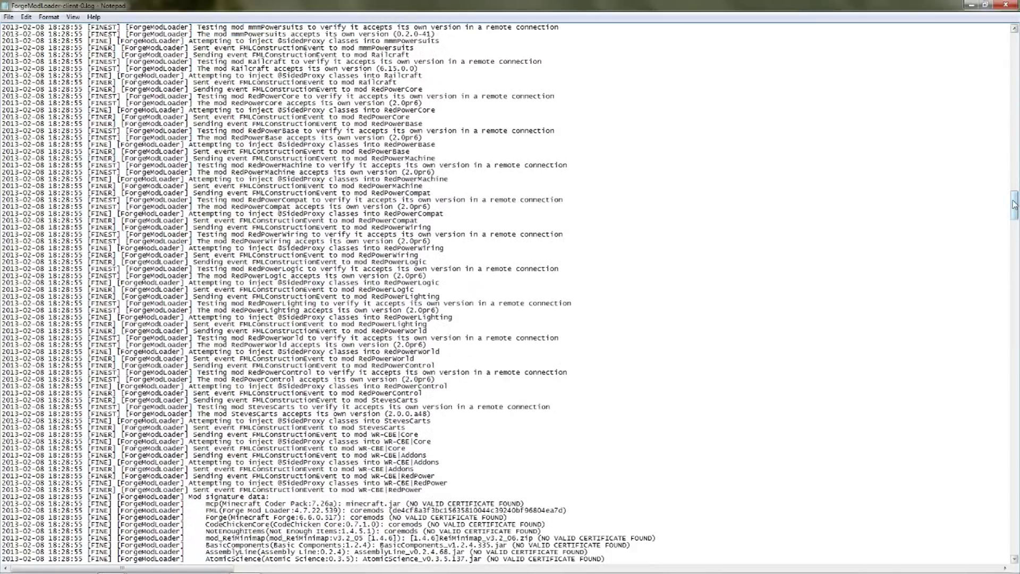
mouse_move(1014, 205)
mouse_down()
mouse_move(1015, 545)
mouse_move(1014, 522)
mouse_up()
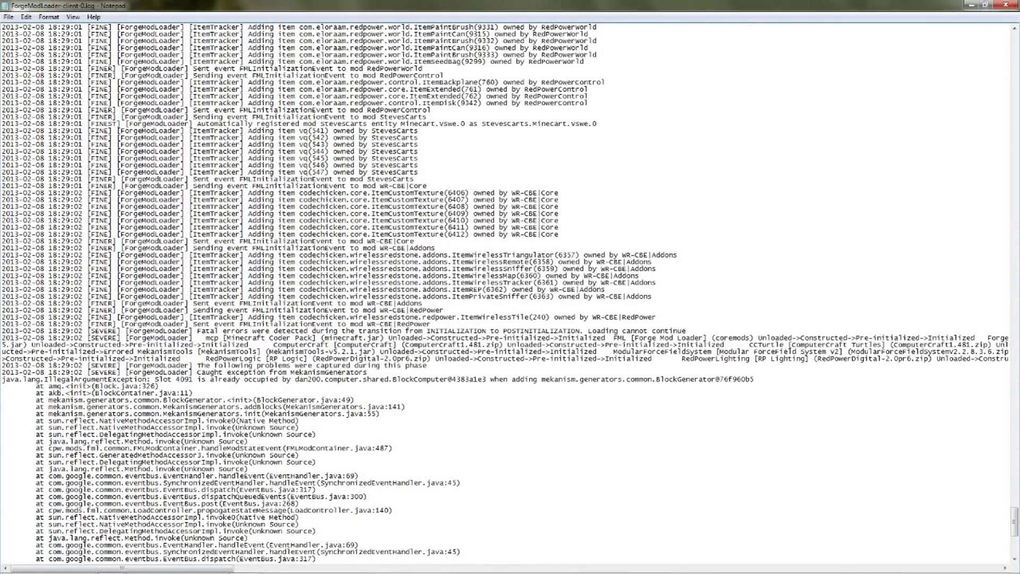
scroll(114, 341, down, 3)
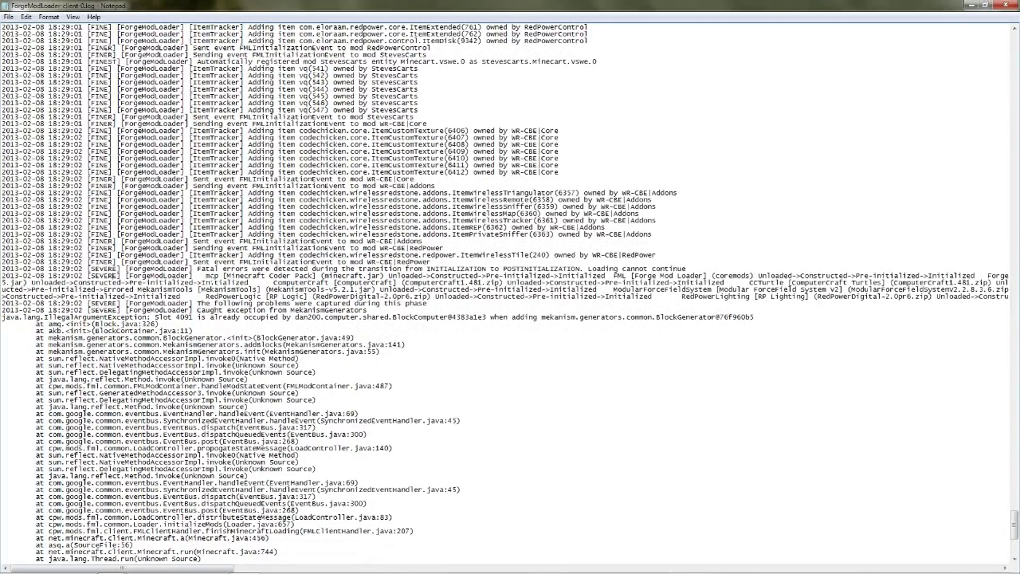
drag(210, 268, 254, 269)
click(276, 268)
scroll(366, 268, down, 1)
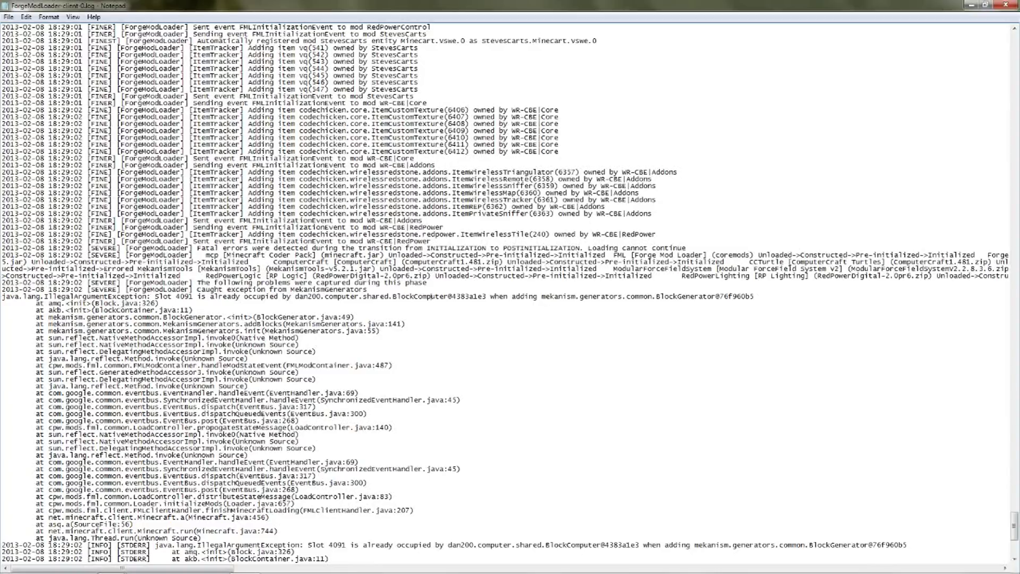
double_click(565, 297)
key(Down)
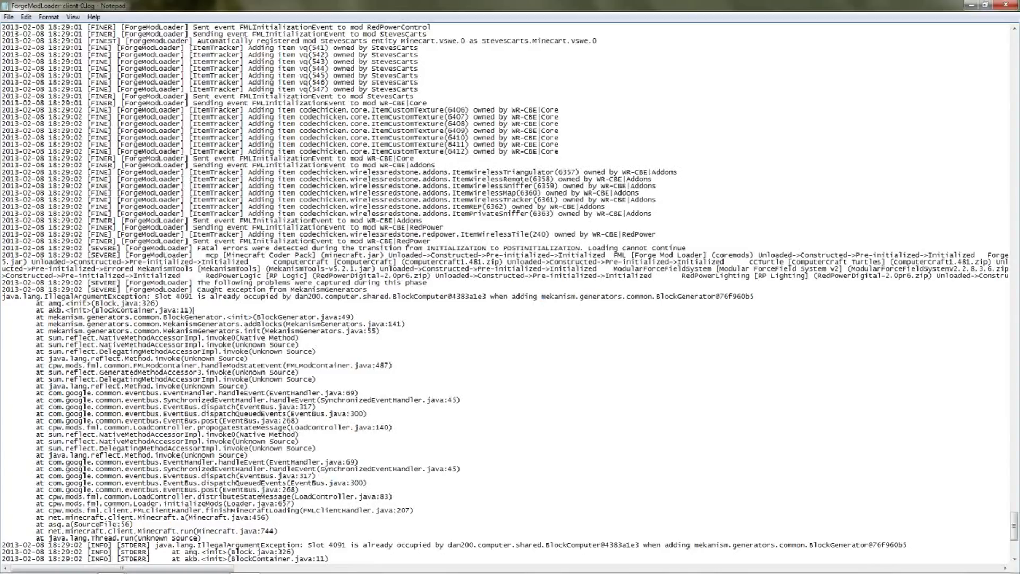